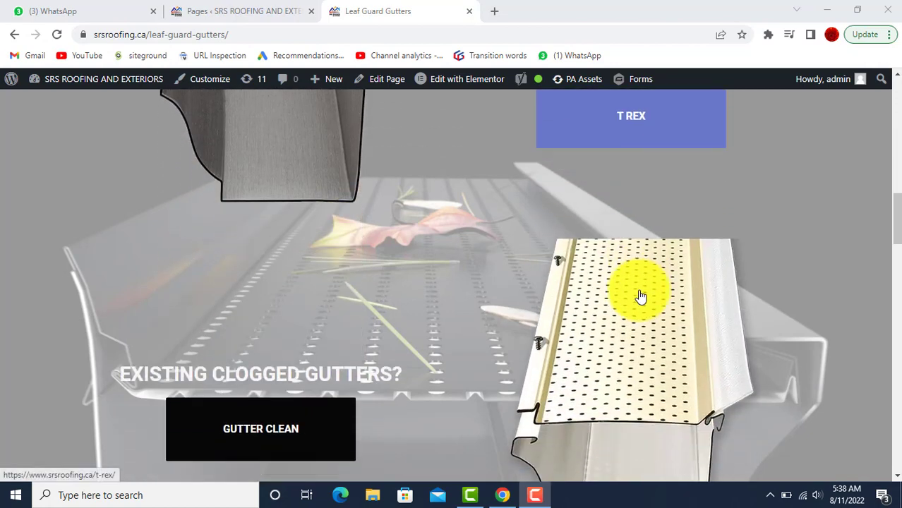
Step: Examine the Leaf Guard Gutter Service section of the page, including its background image and gutter options
scroll(638, 297, "down", 2)
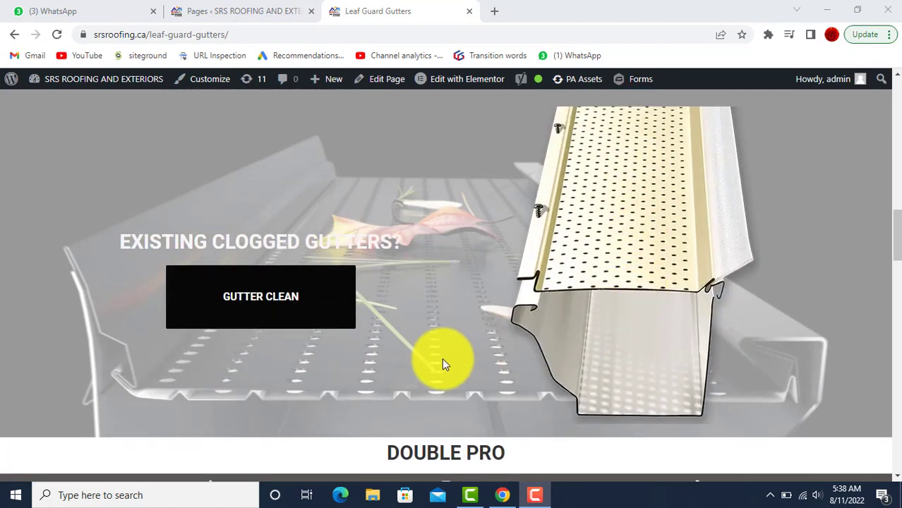
scroll(441, 363, "up", 2)
scroll(442, 358, "up", 6)
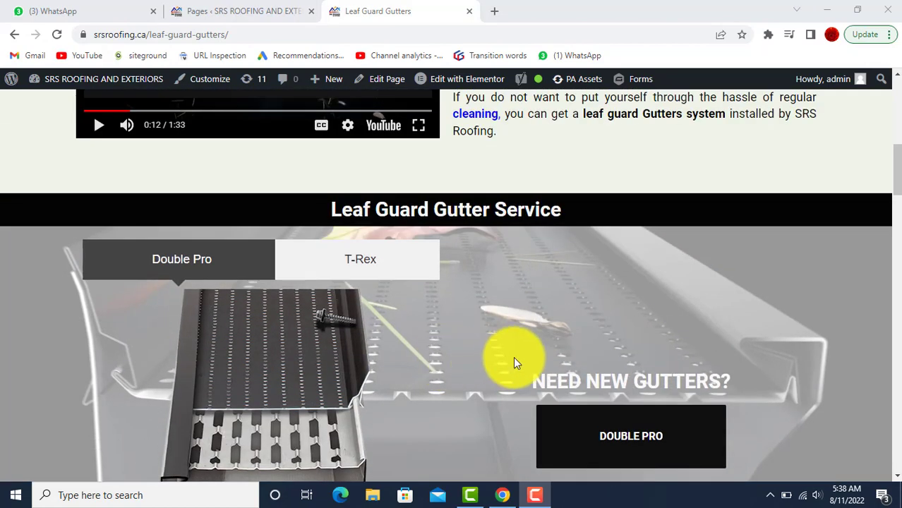
scroll(628, 311, "down", 2)
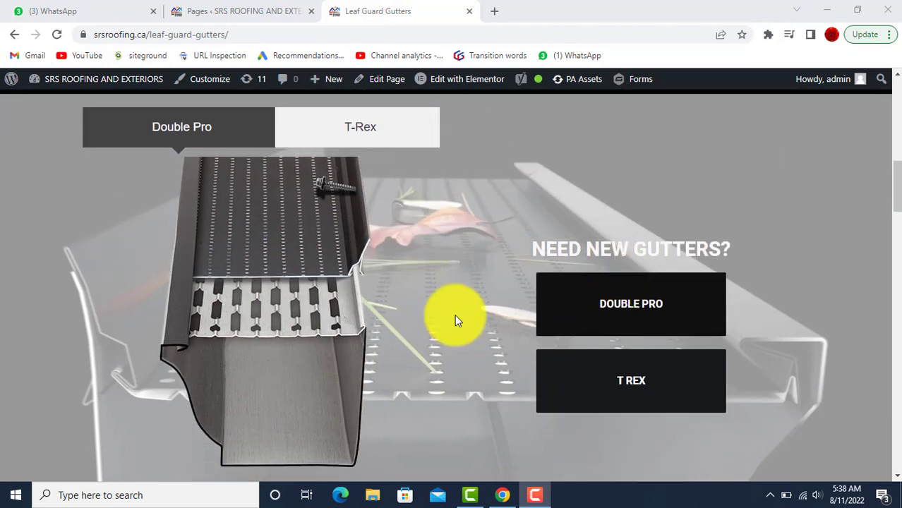
scroll(777, 177, "up", 1)
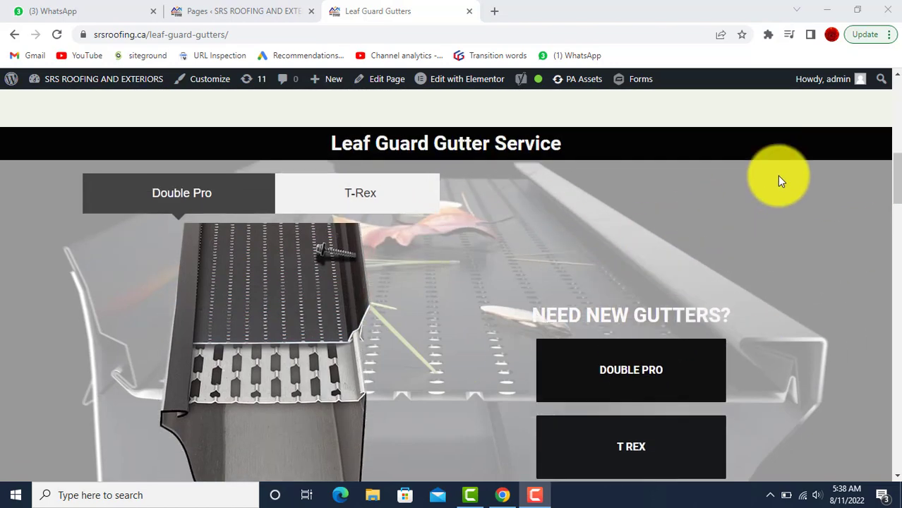
scroll(777, 177, "down", 1)
scroll(777, 184, "down", 2)
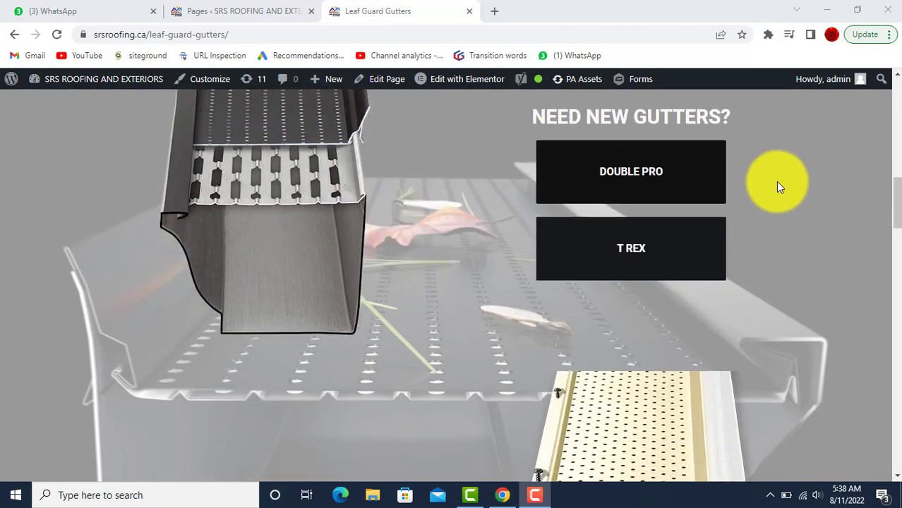
scroll(776, 197, "down", 5)
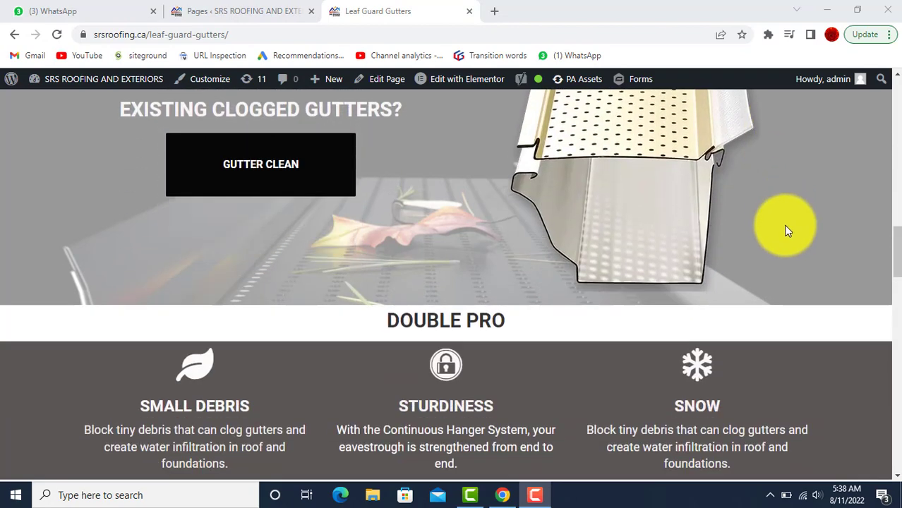
Step: Examine the Double Pro, Parts, Technologies and T-Rex sections of the page, including the backgrounds behind their content
scroll(783, 225, "down", 3)
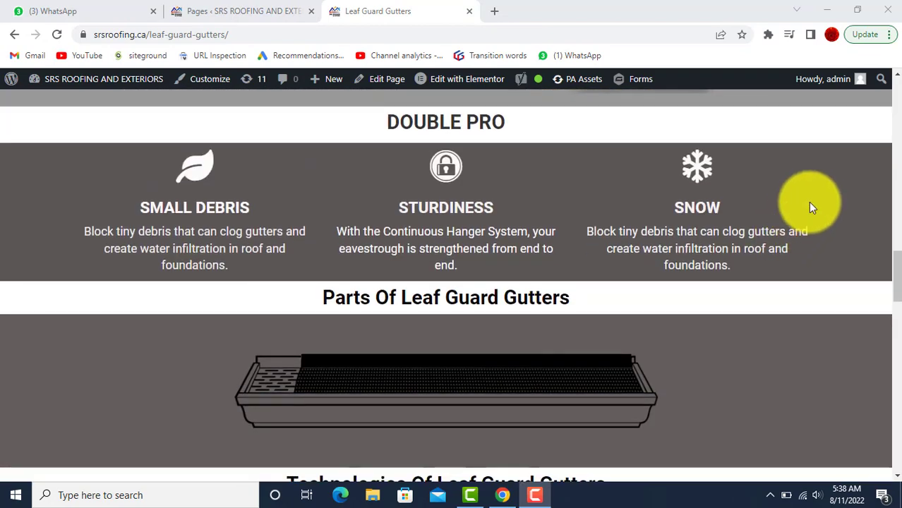
scroll(809, 207, "down", 1)
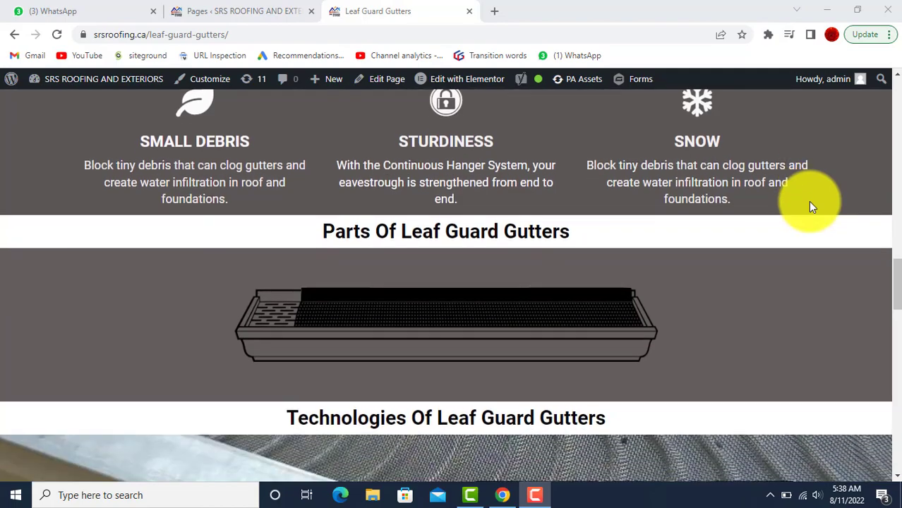
scroll(810, 206, "down", 3)
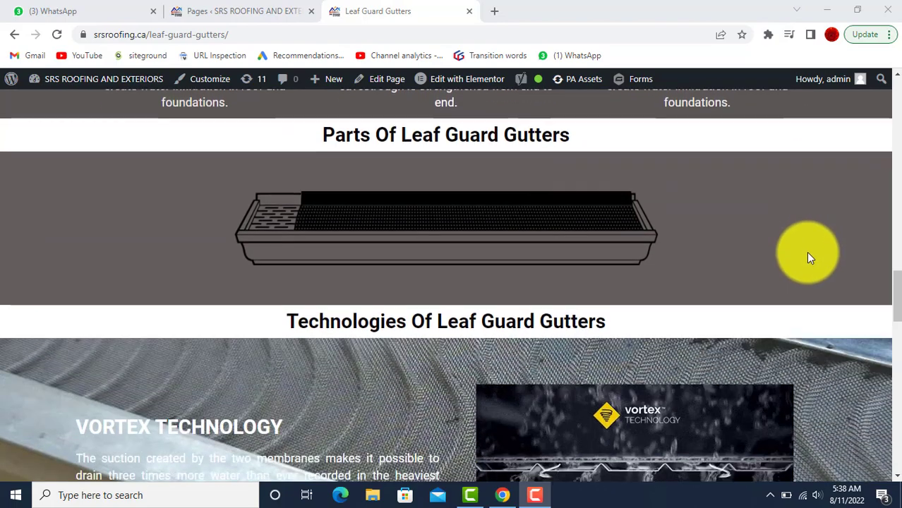
scroll(812, 265, "down", 3)
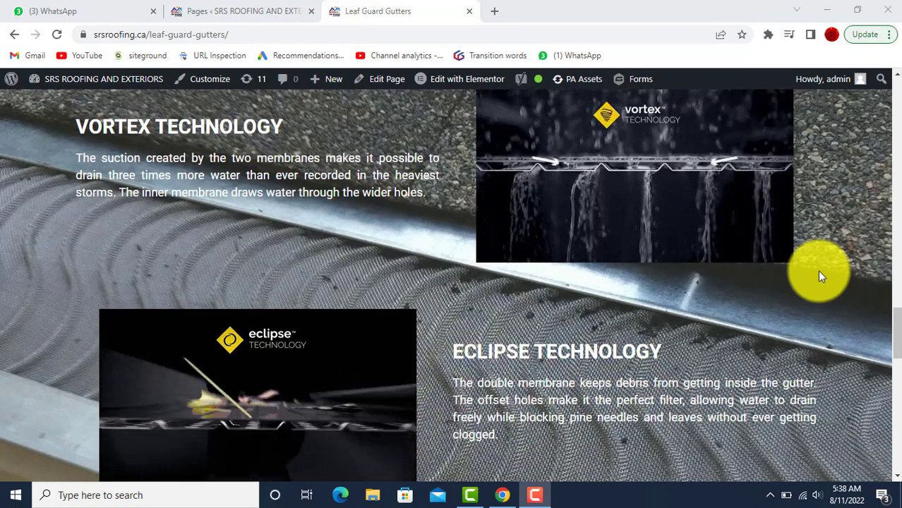
scroll(818, 271, "up", 1)
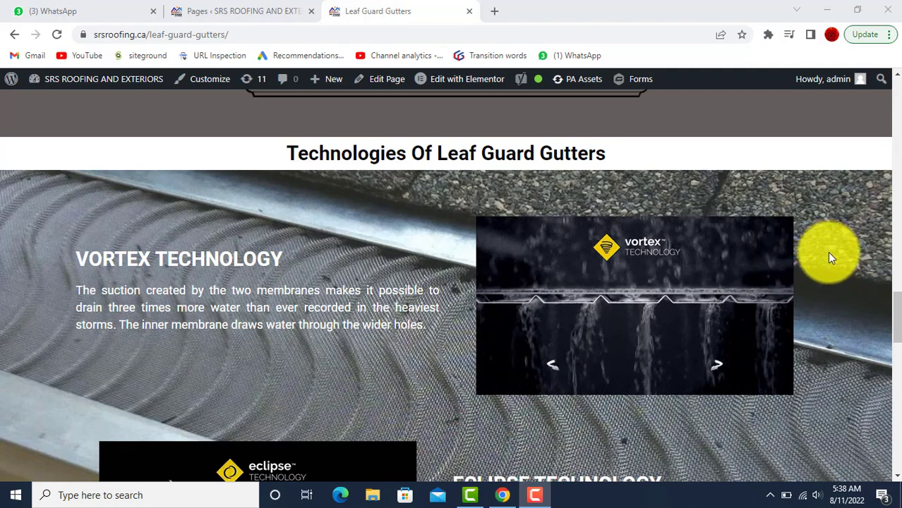
scroll(858, 221, "down", 2)
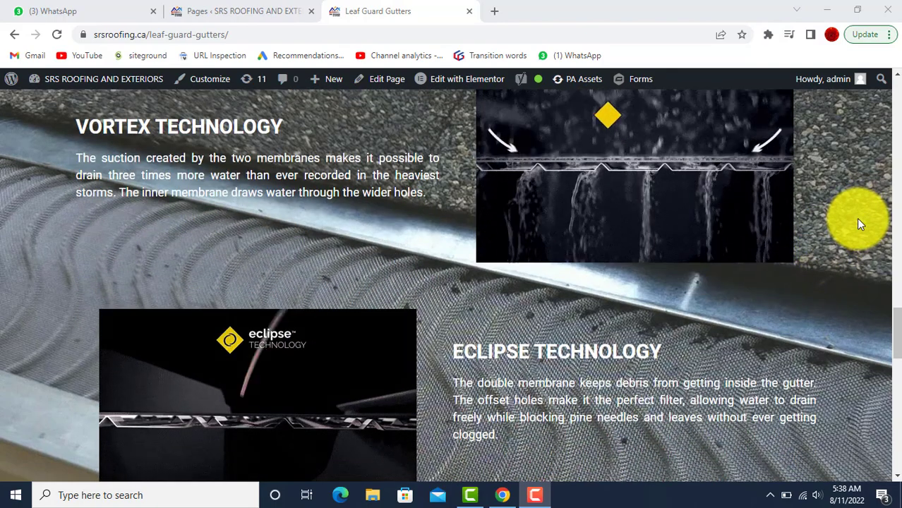
scroll(859, 224, "down", 3)
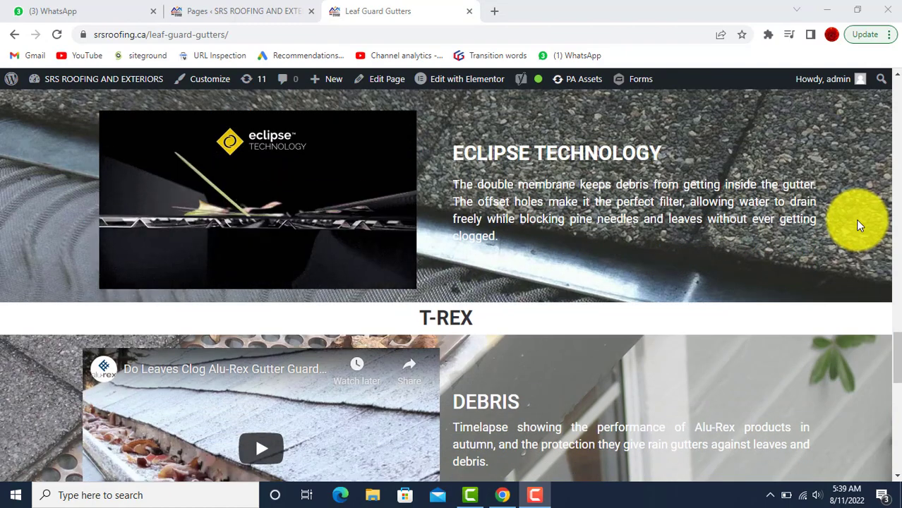
scroll(859, 225, "down", 4)
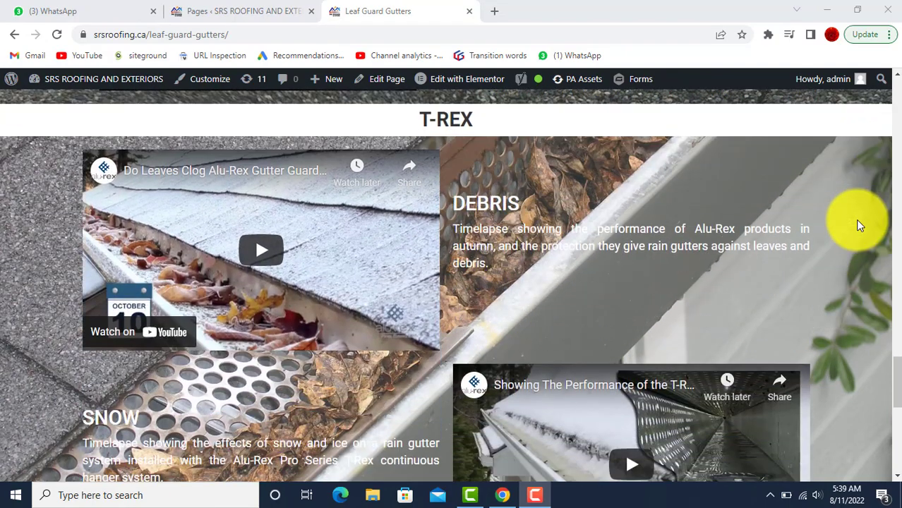
scroll(859, 225, "down", 2)
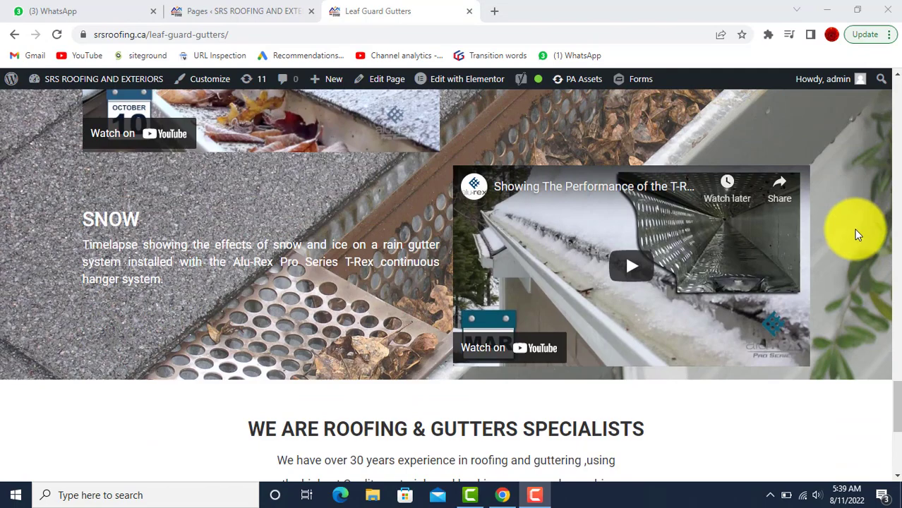
scroll(857, 236, "down", 2)
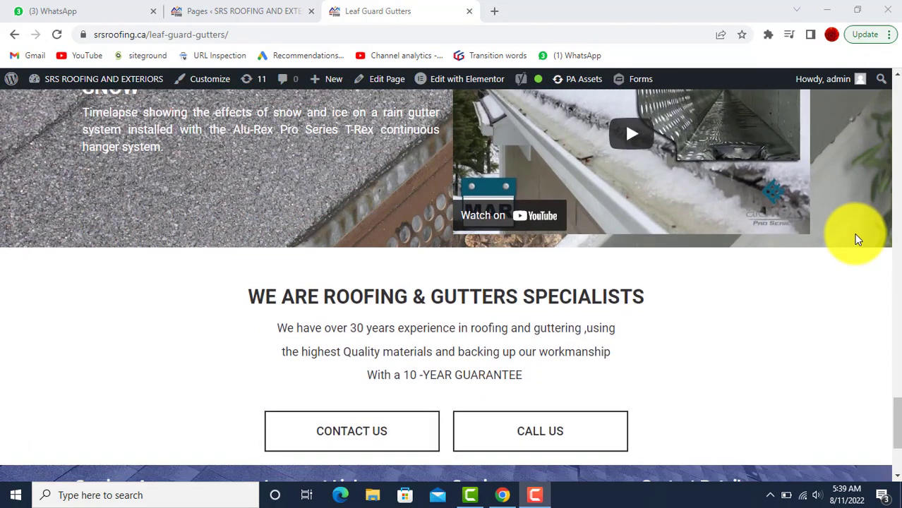
scroll(857, 239, "down", 1)
scroll(855, 238, "up", 5)
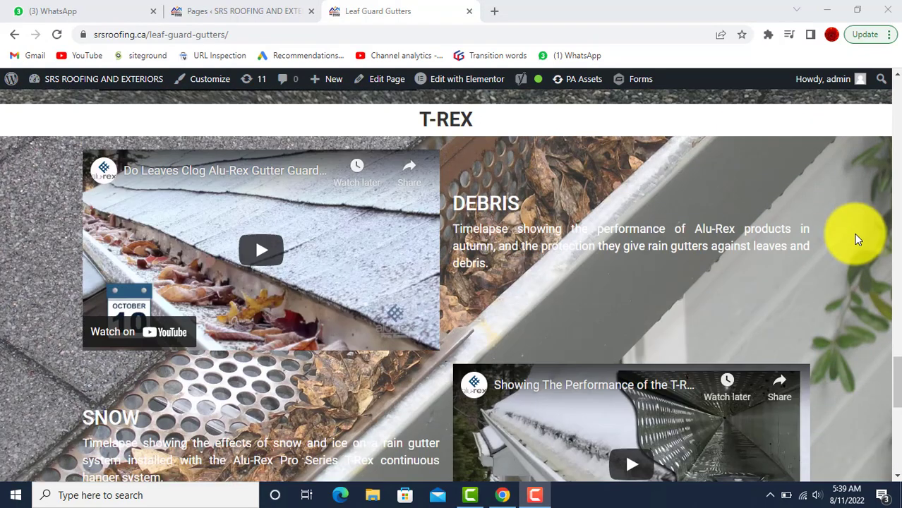
scroll(858, 238, "up", 1)
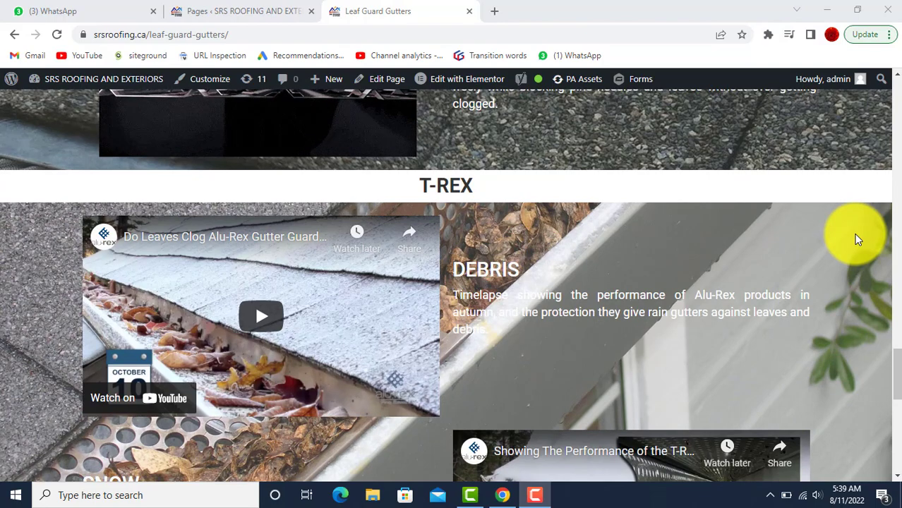
scroll(855, 235, "up", 6)
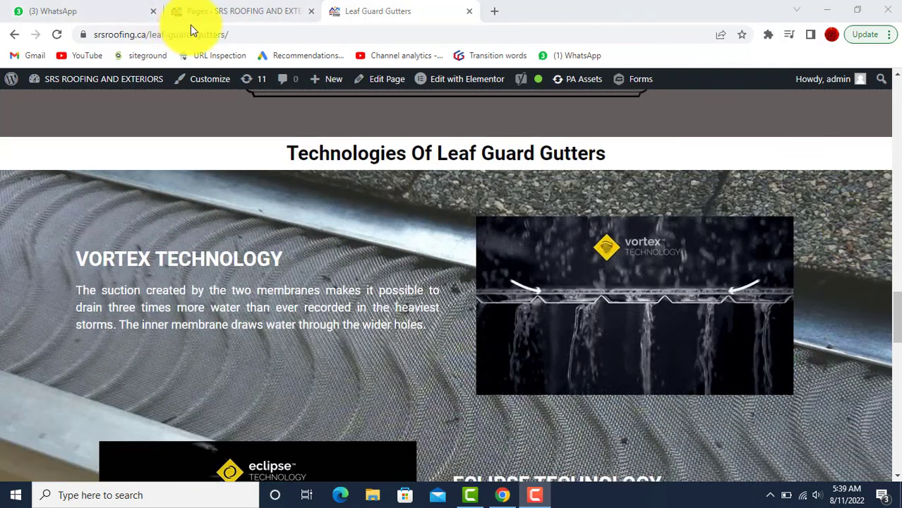
Step: Create a new WordPress page titled "Dummy page" and publish it
left_click(208, 11)
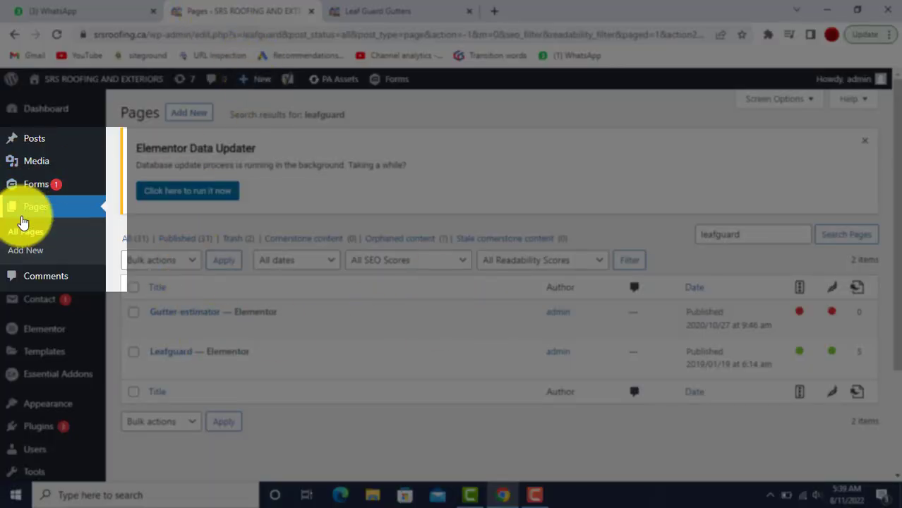
left_click(29, 251)
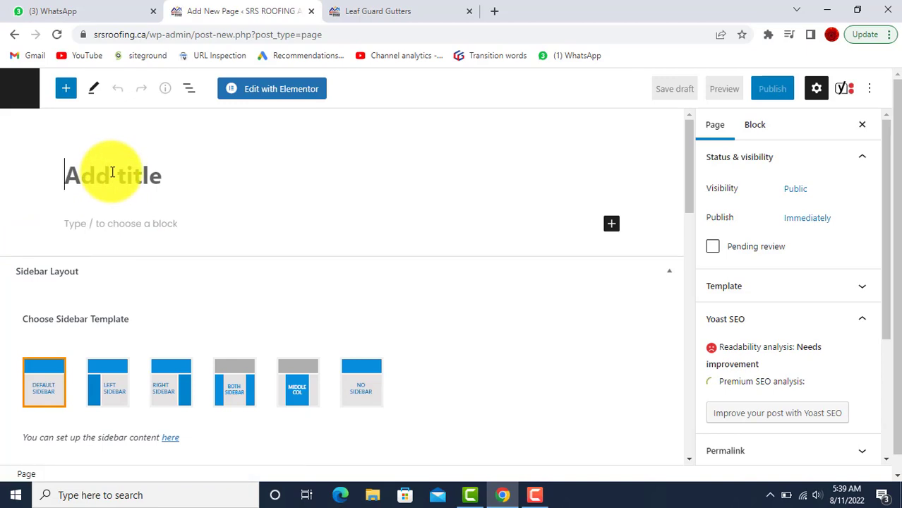
type("Dum")
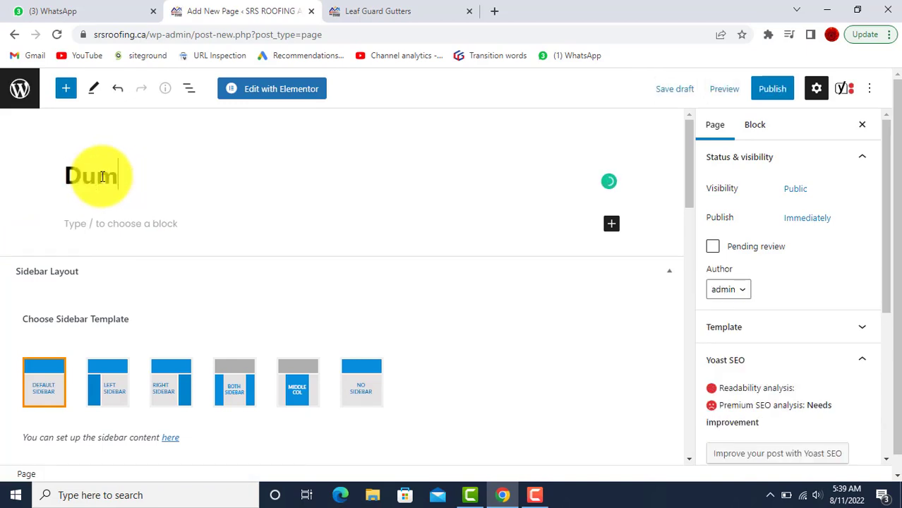
type("my page")
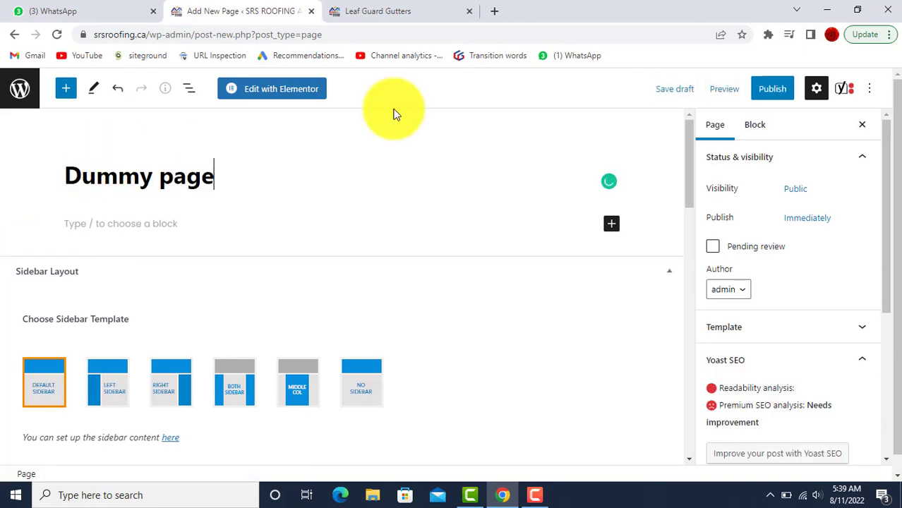
left_click(774, 87)
left_click(775, 86)
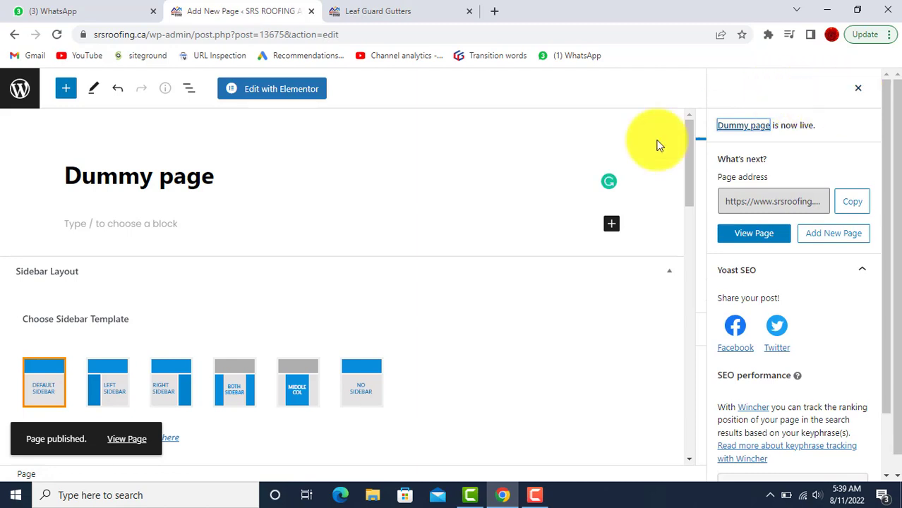
Step: Open the page for editing in Elementor and set its page layout to Elementor Full Width
left_click(268, 89)
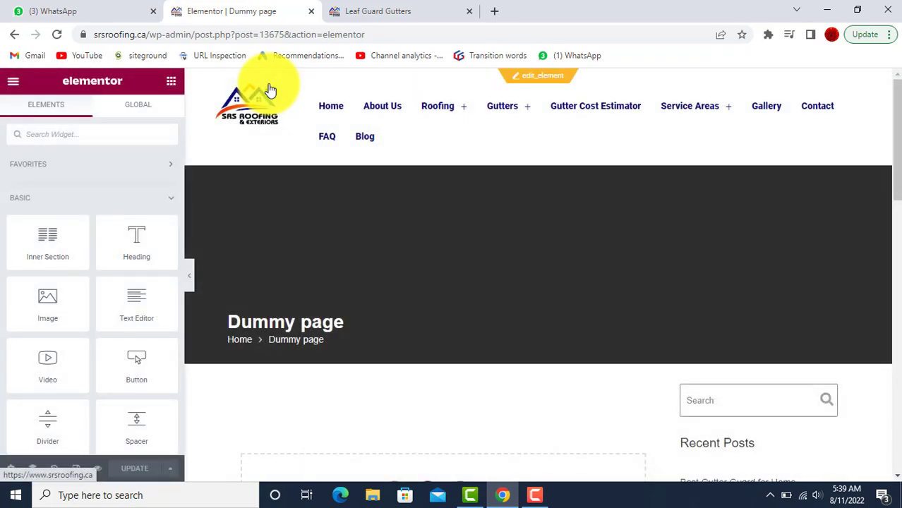
scroll(406, 399, "down", 2)
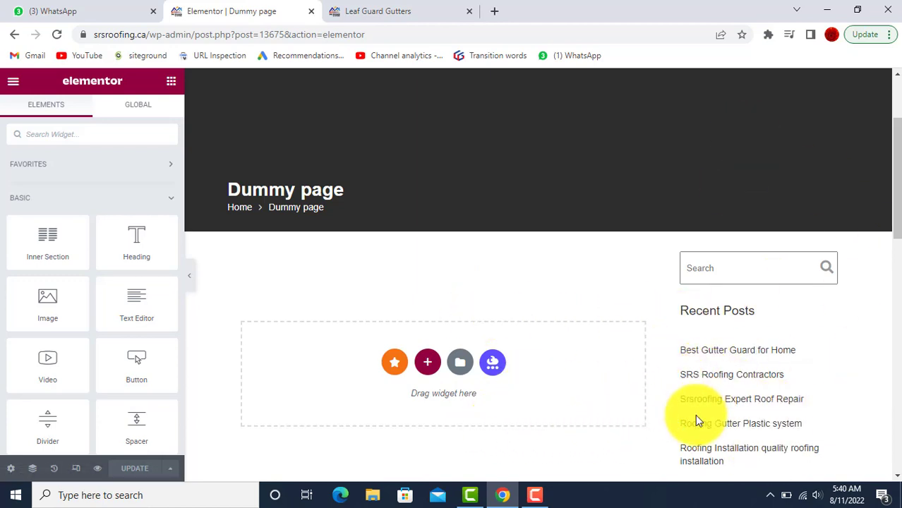
left_click(11, 474)
scroll(78, 406, "down", 3)
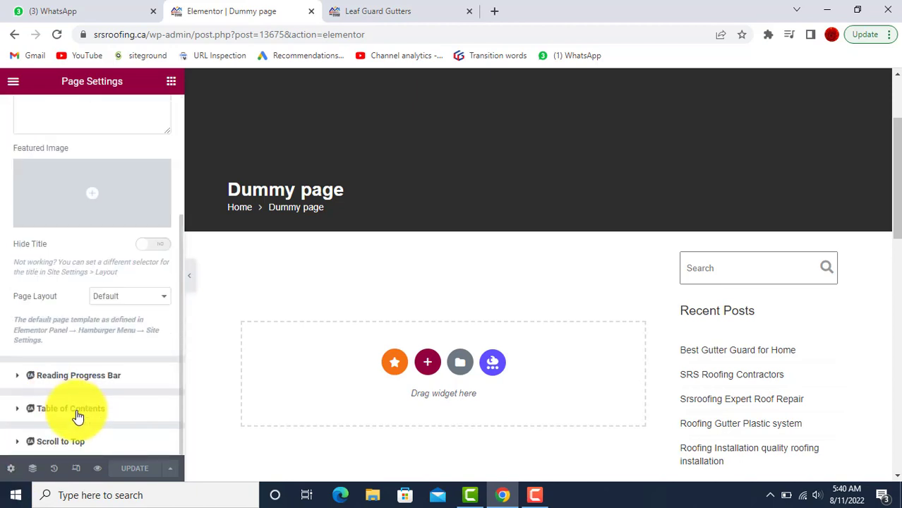
left_click(164, 299)
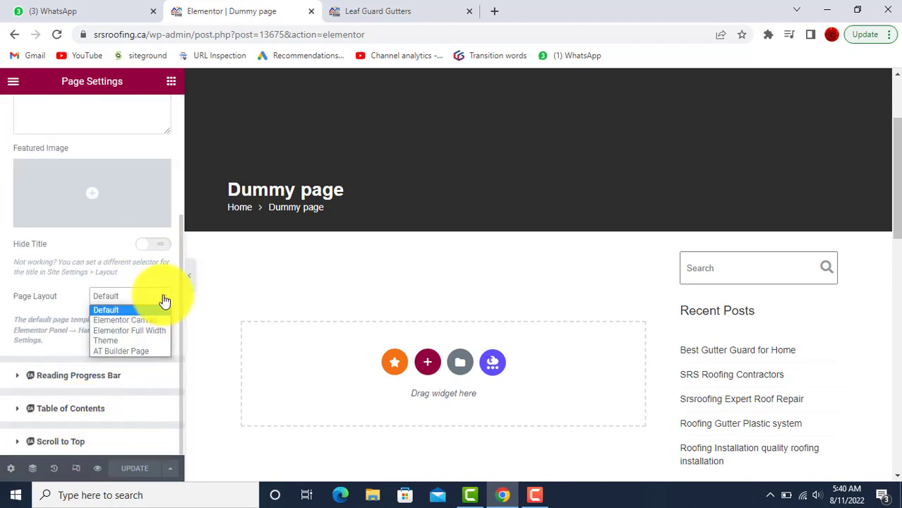
left_click(134, 330)
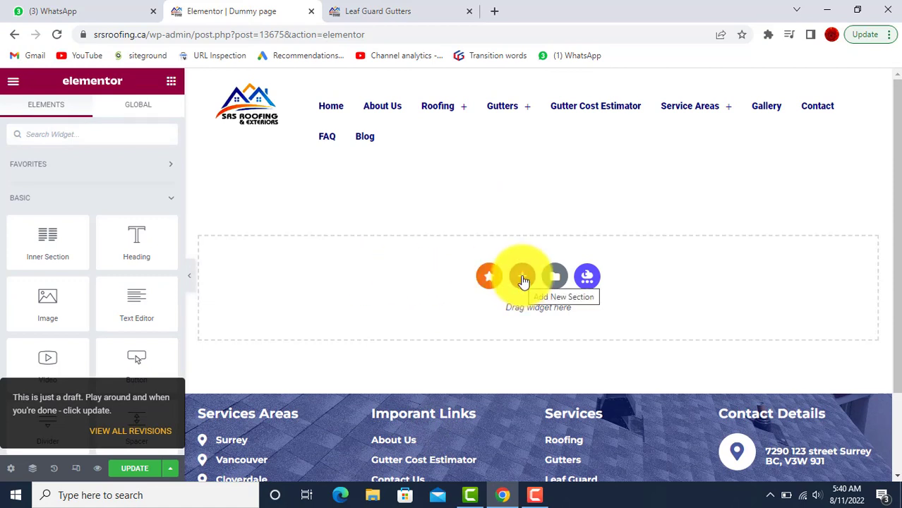
Step: Add a new section with a single-column structure to the page
left_click(523, 277)
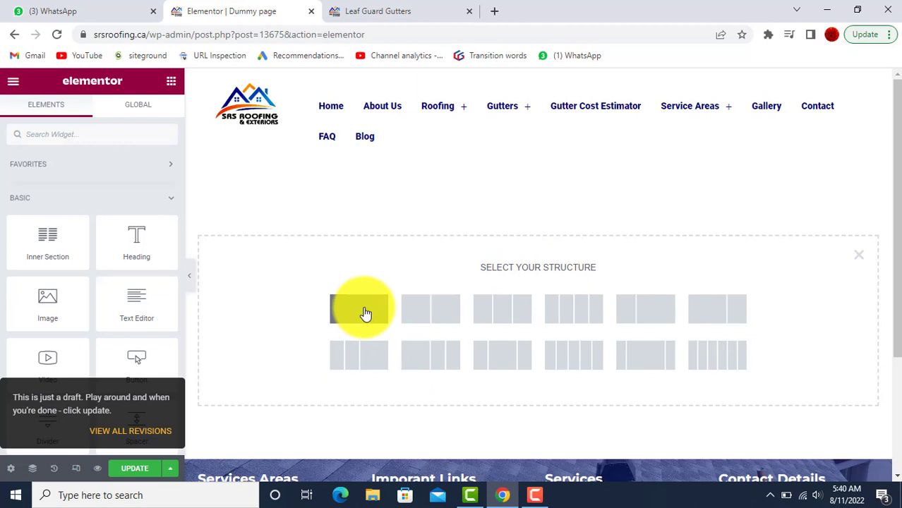
left_click(364, 313)
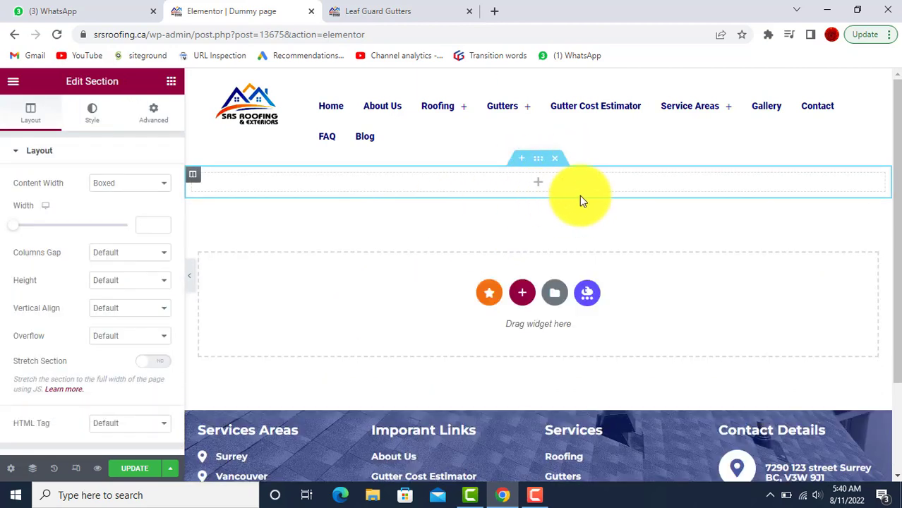
left_click(539, 186)
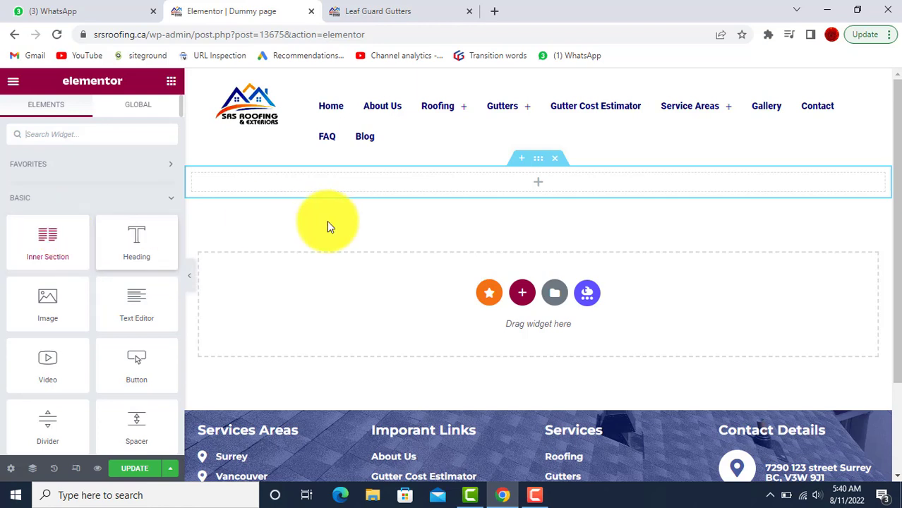
Step: Give the new section a Classic background overlay using the image of the house on the rocky cliff from the media library
left_click(540, 160)
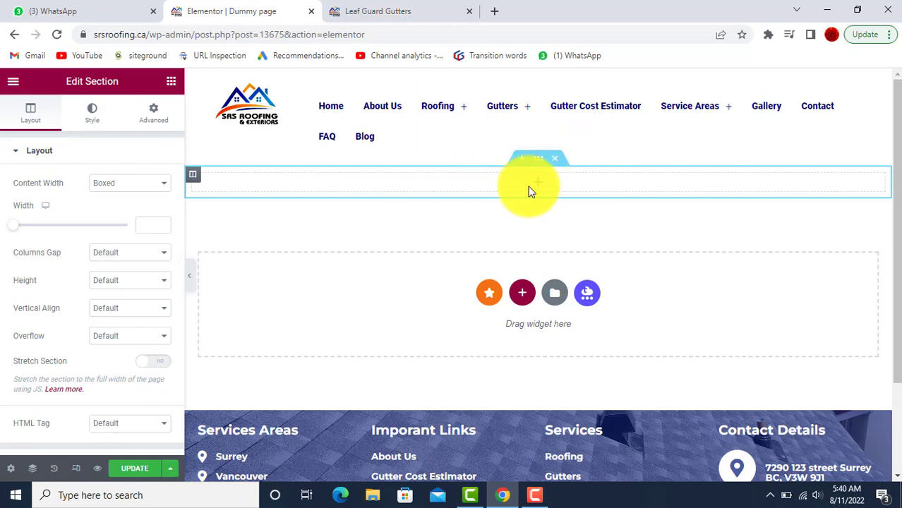
left_click(90, 123)
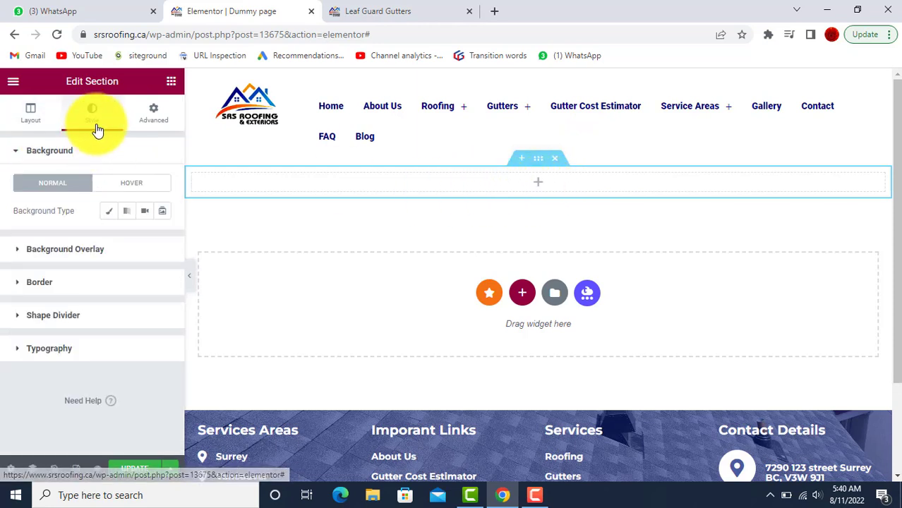
left_click(68, 252)
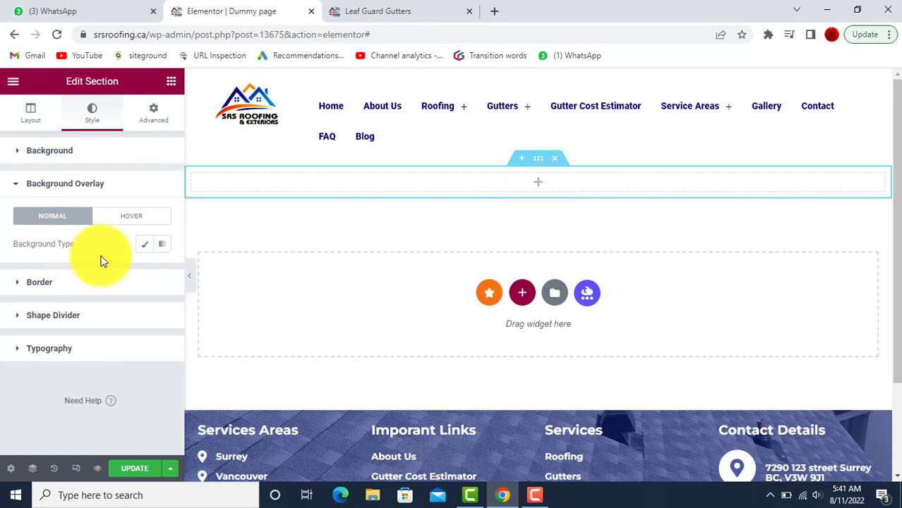
left_click(144, 247)
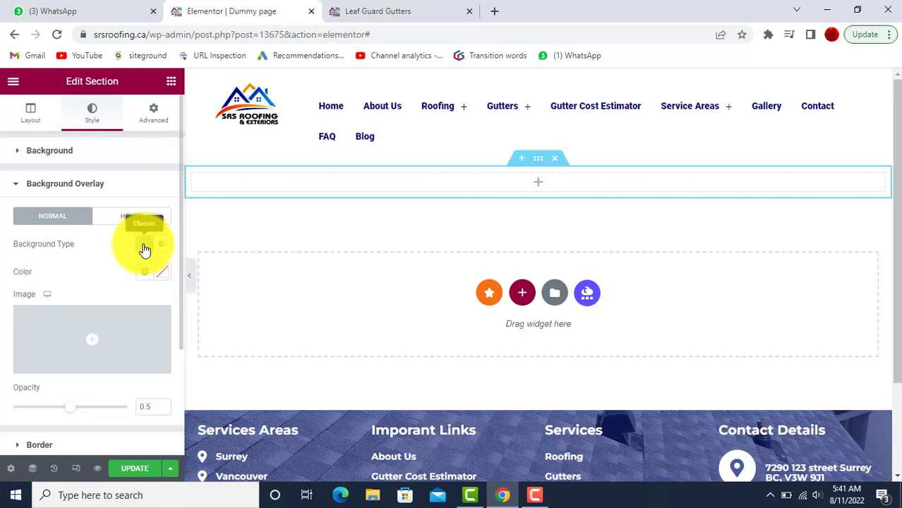
left_click(92, 340)
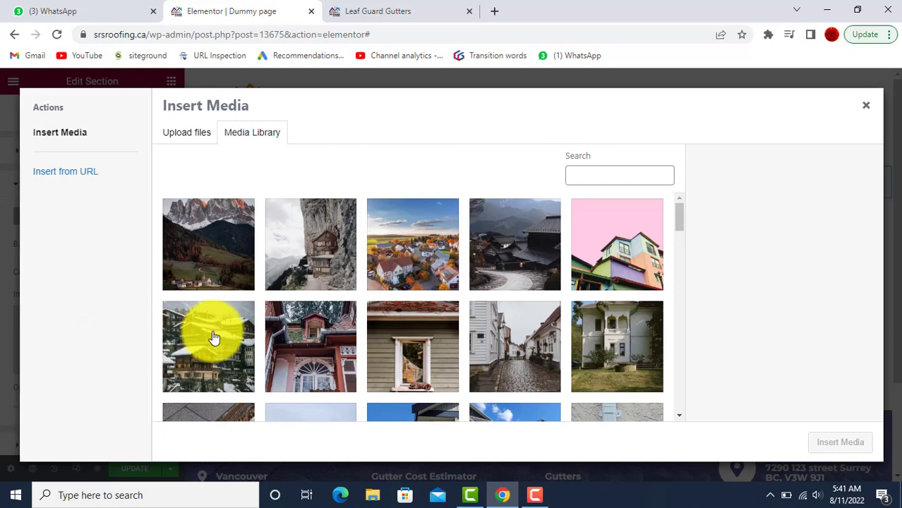
left_click(300, 258)
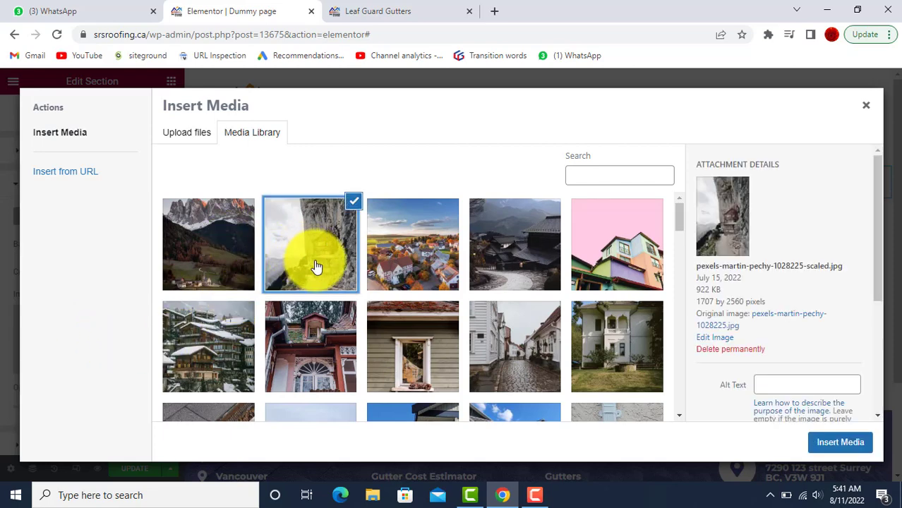
left_click(827, 448)
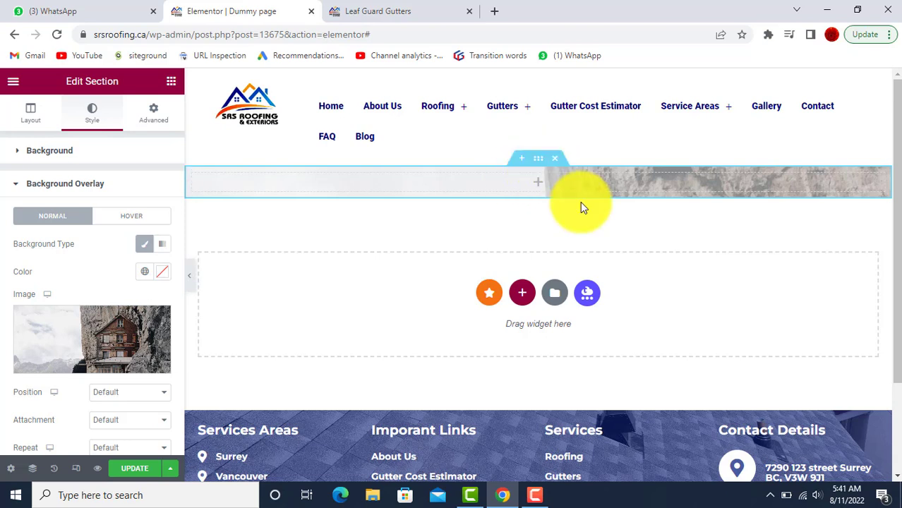
Step: Add two inner sections, one below the other, inside the section with the cliff overlay
left_click(539, 185)
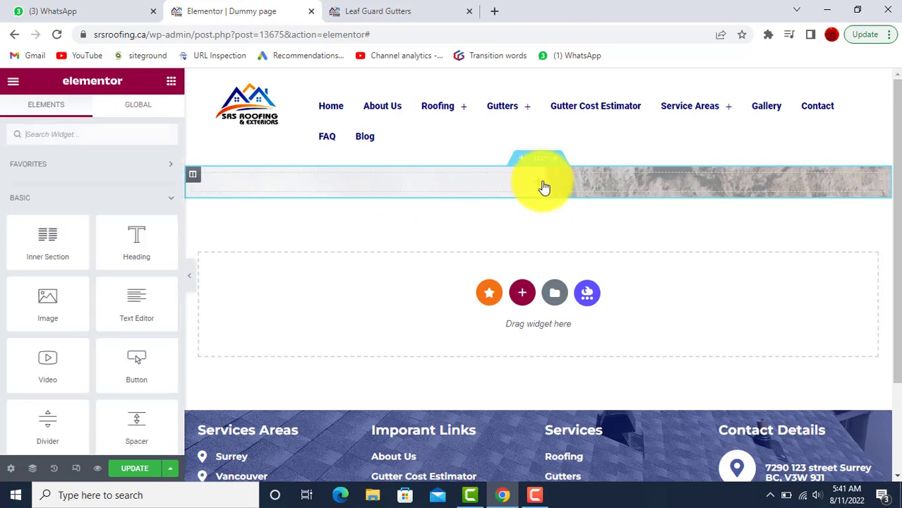
left_click_drag(49, 249, 549, 175)
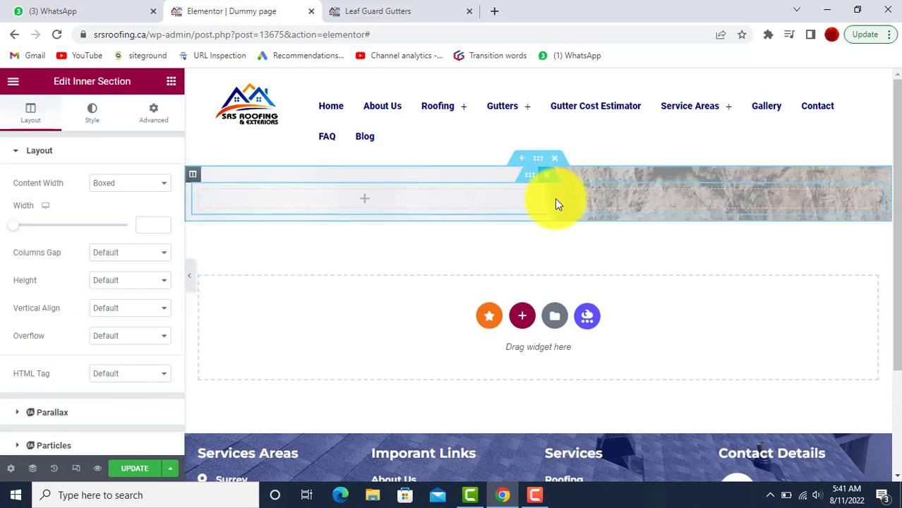
left_click(173, 83)
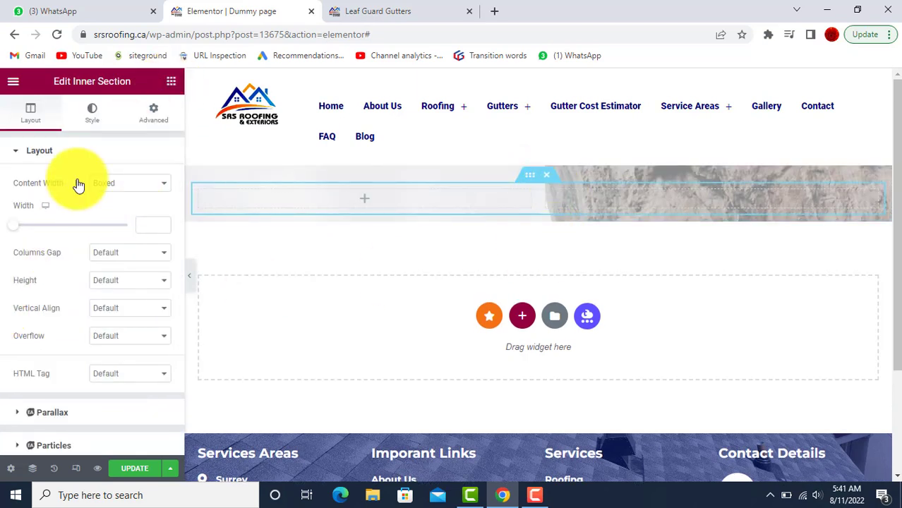
left_click_drag(34, 253, 552, 223)
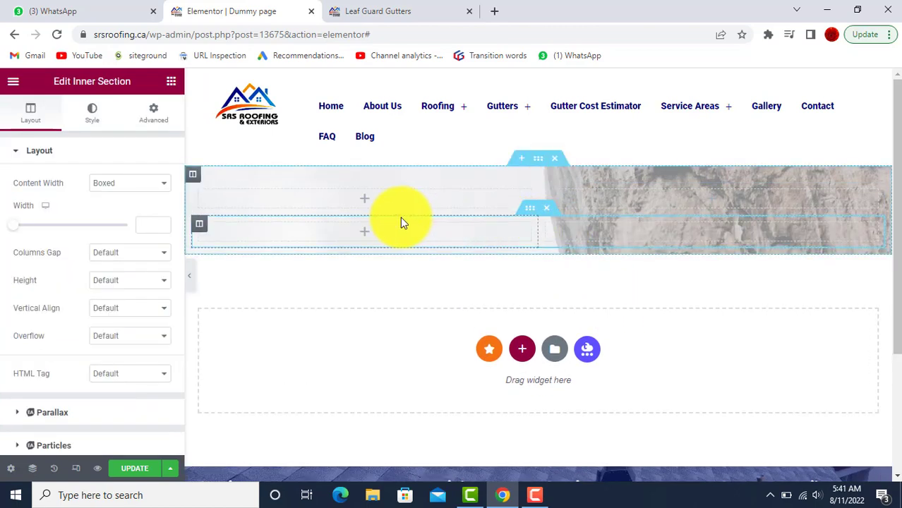
Step: Place an Image widget in the upper inner section's left column and a Text Editor widget in its right column
left_click(365, 205)
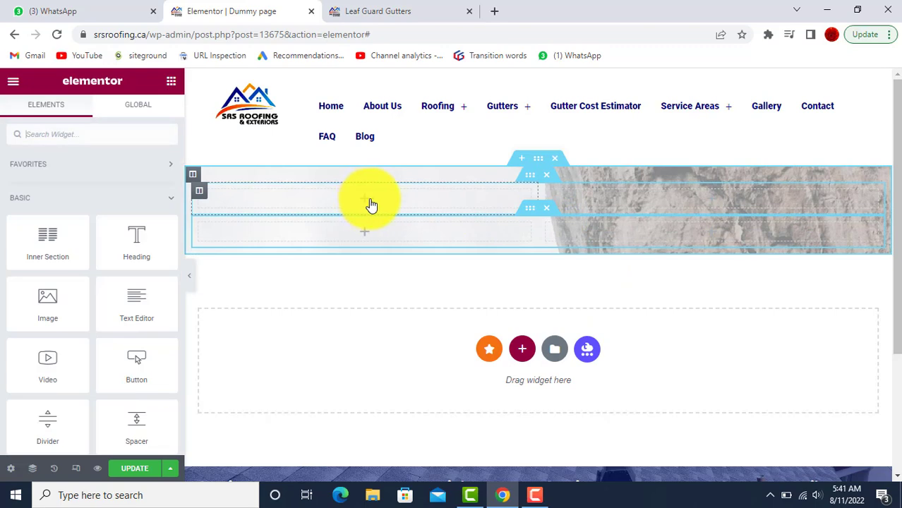
left_click_drag(32, 311, 355, 208)
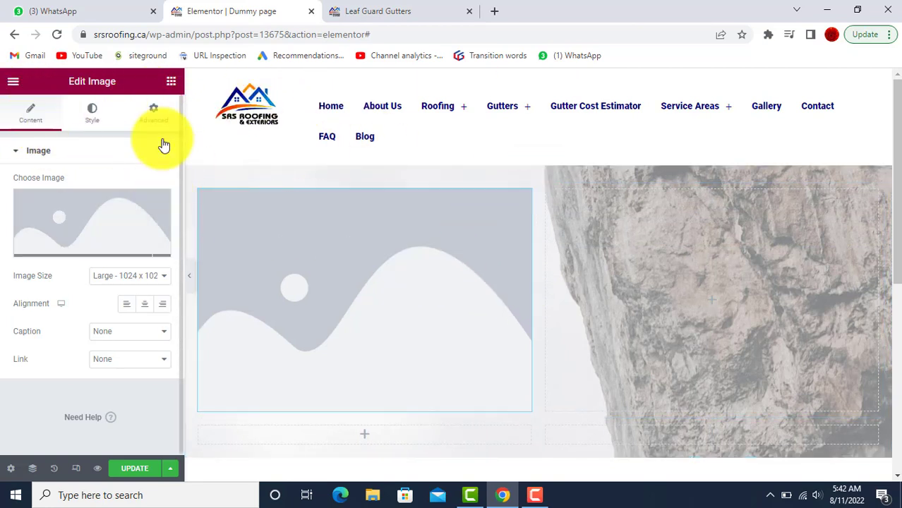
left_click(172, 83)
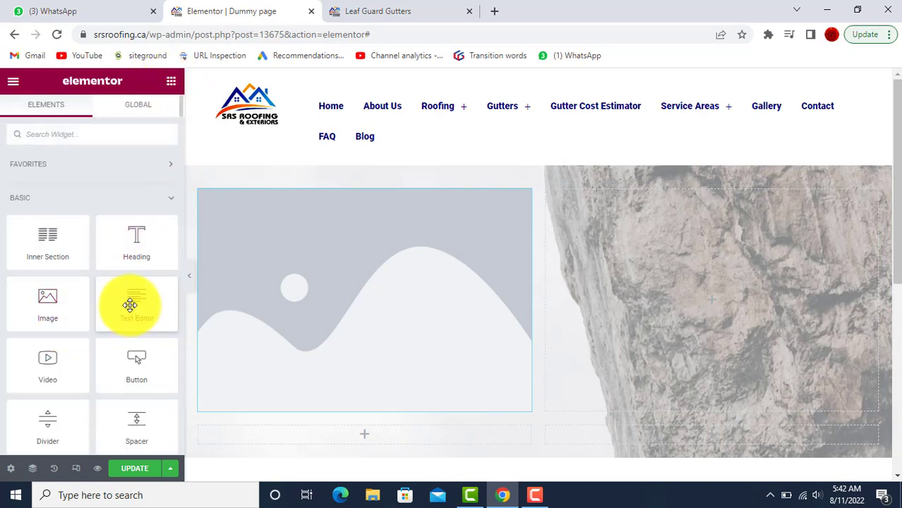
left_click_drag(129, 304, 704, 267)
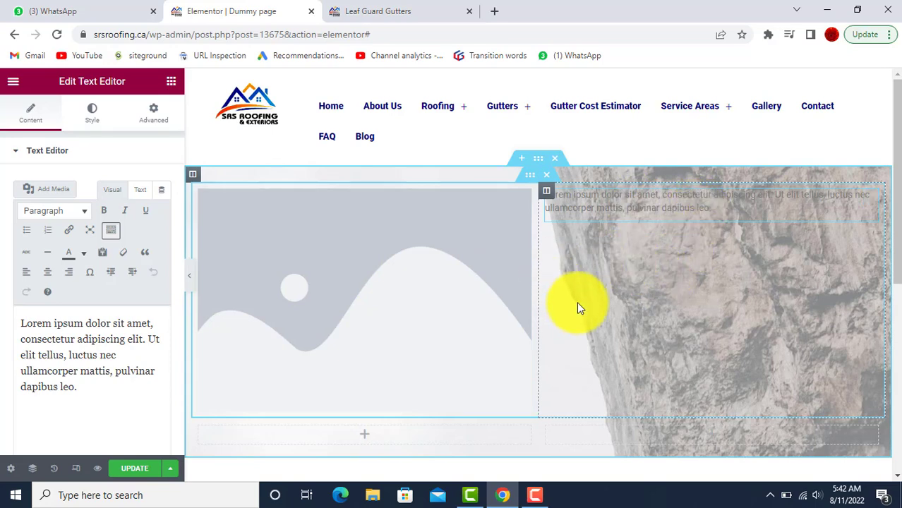
Step: Replace the Image widget's placeholder with the photo of the mountain valley and village from the media library
scroll(581, 282, "down", 3)
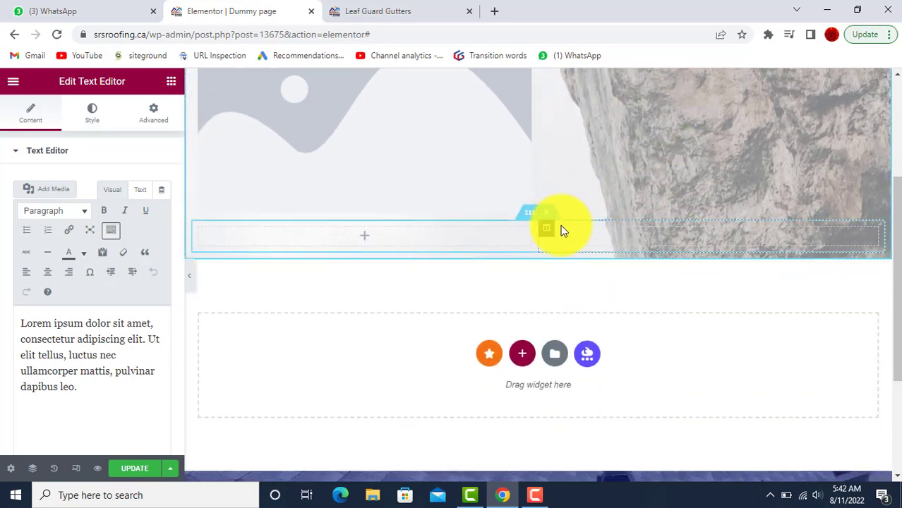
scroll(585, 219, "up", 2)
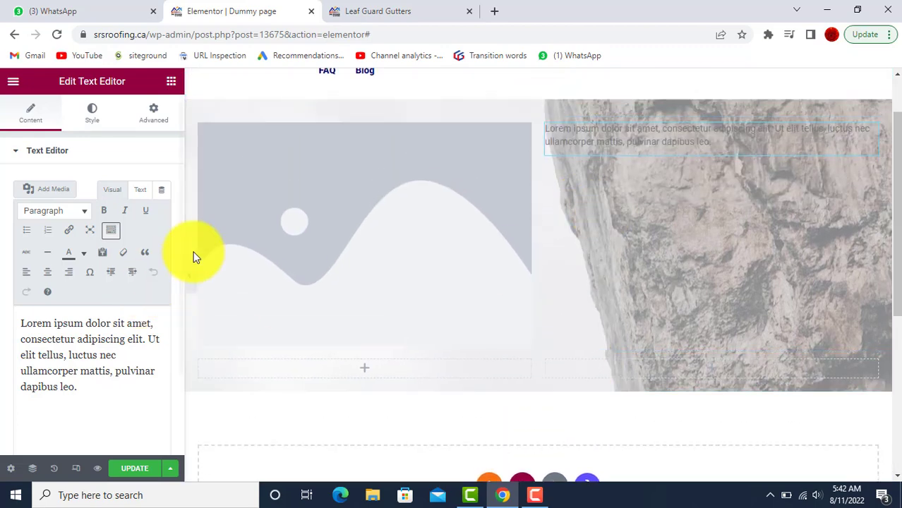
left_click(339, 216)
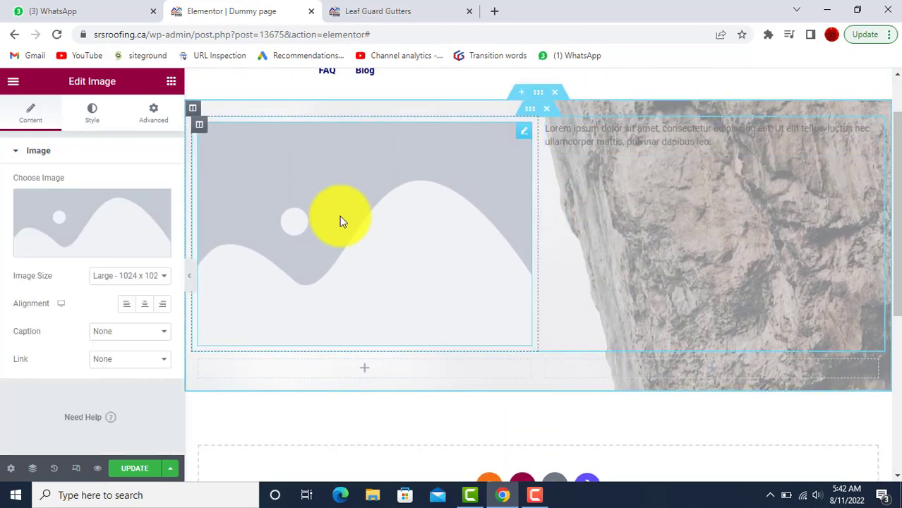
left_click(84, 221)
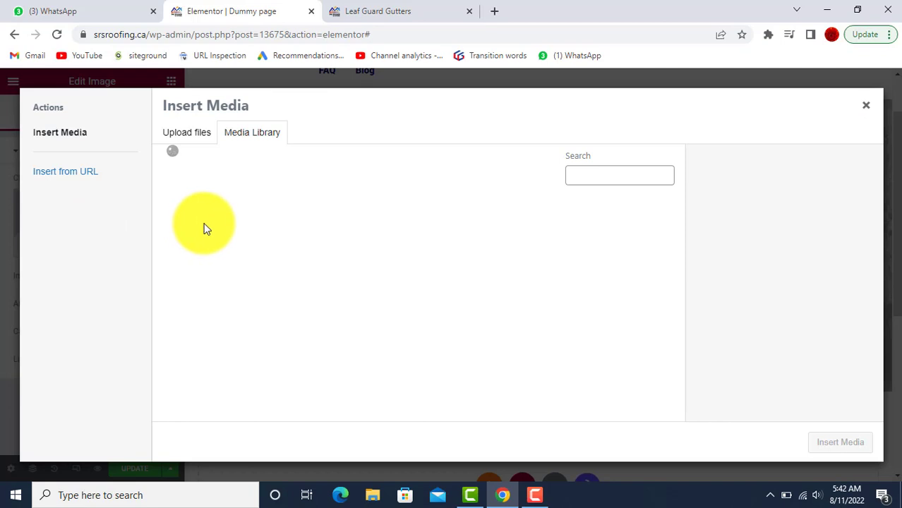
left_click(215, 247)
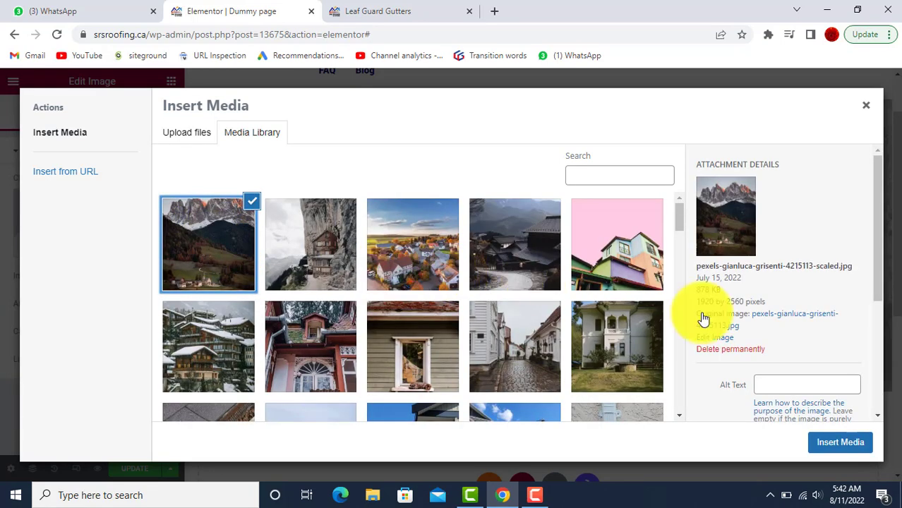
left_click(843, 441)
Step: Set the typography size of the Lorem ipsum text beside the image to 44 px
scroll(742, 295, "down", 1)
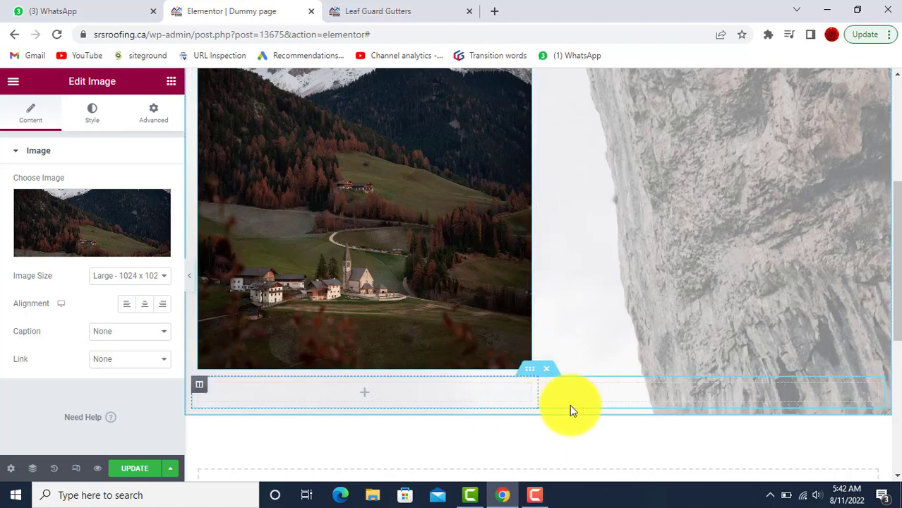
scroll(618, 210, "up", 2)
left_click(664, 135)
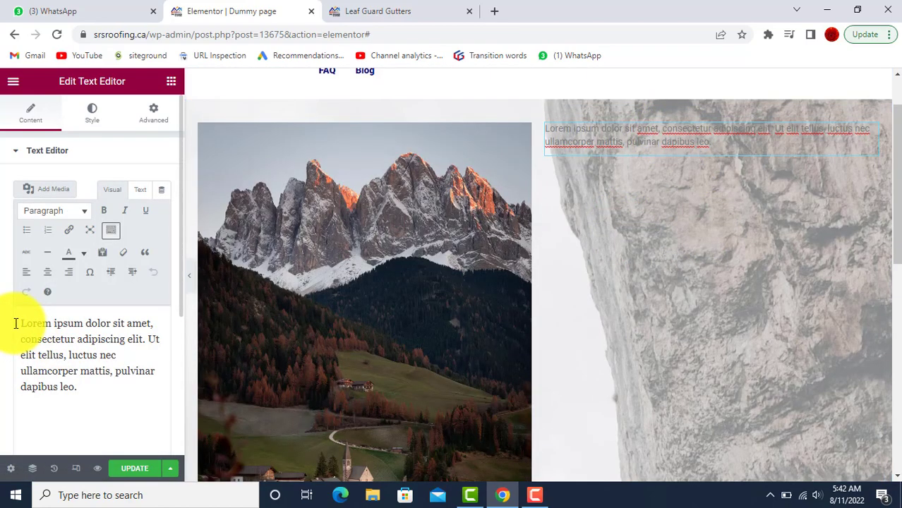
triple_click(16, 324)
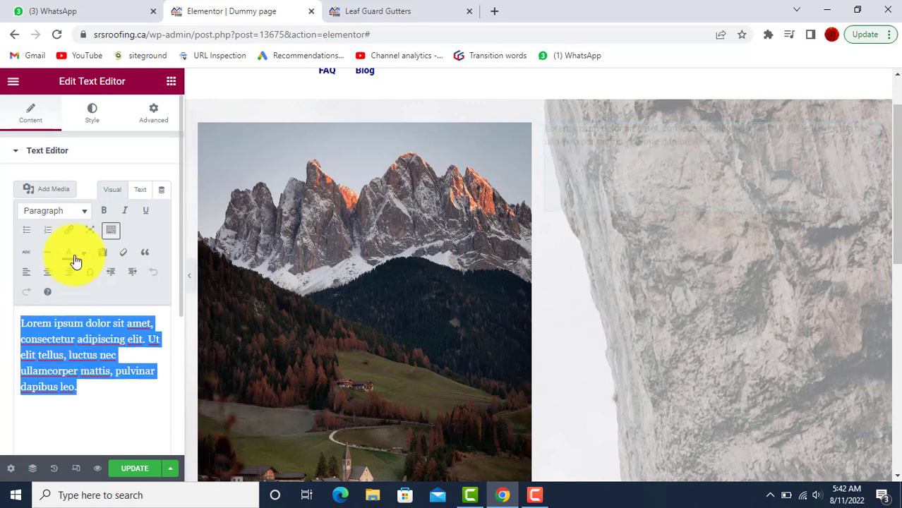
left_click(71, 329)
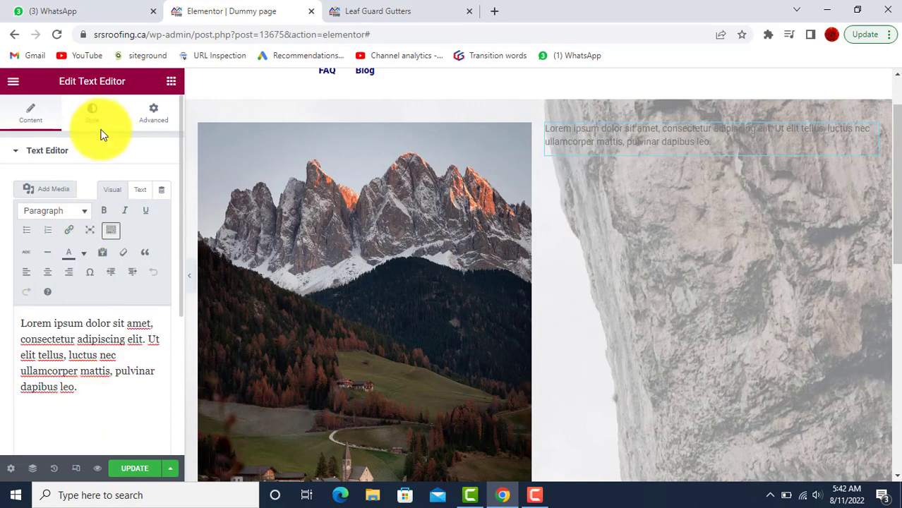
left_click(93, 113)
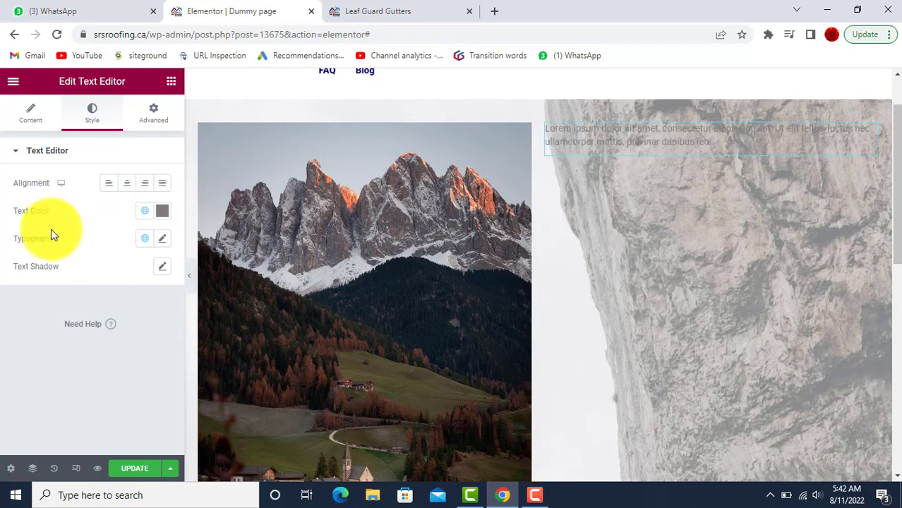
left_click(162, 240)
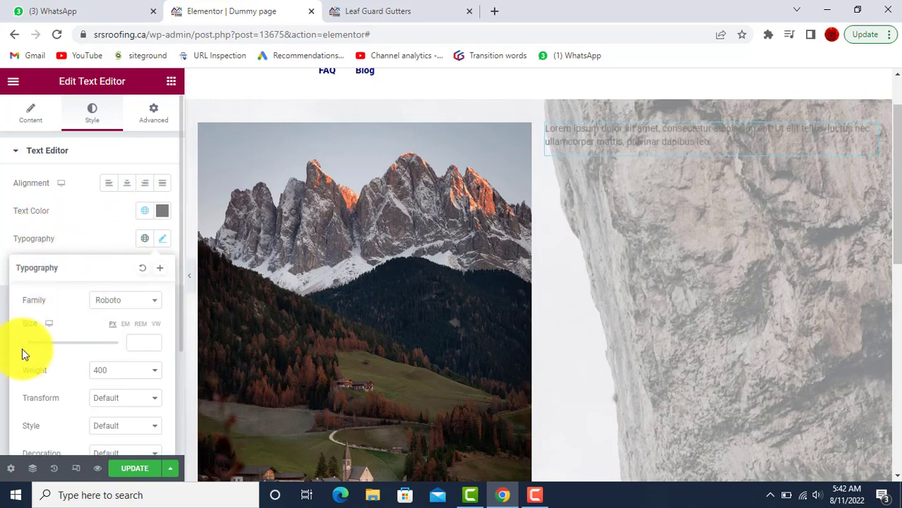
left_click_drag(24, 349, 43, 351)
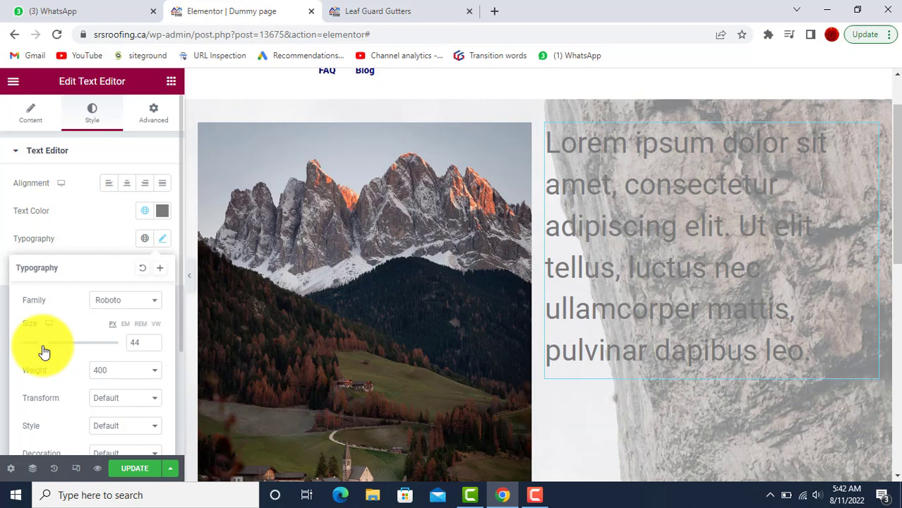
Step: Set the mountain photo's image size to Medium - 300 x 300
left_click(514, 217)
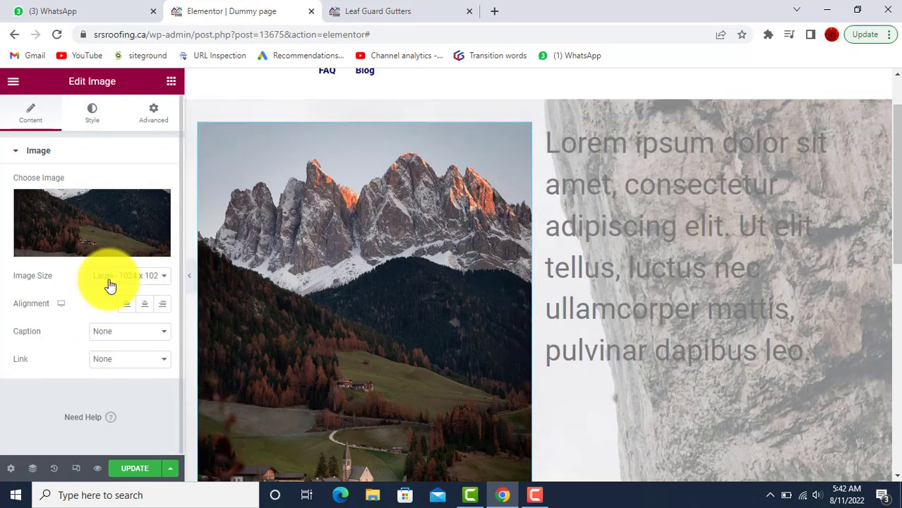
left_click(164, 282)
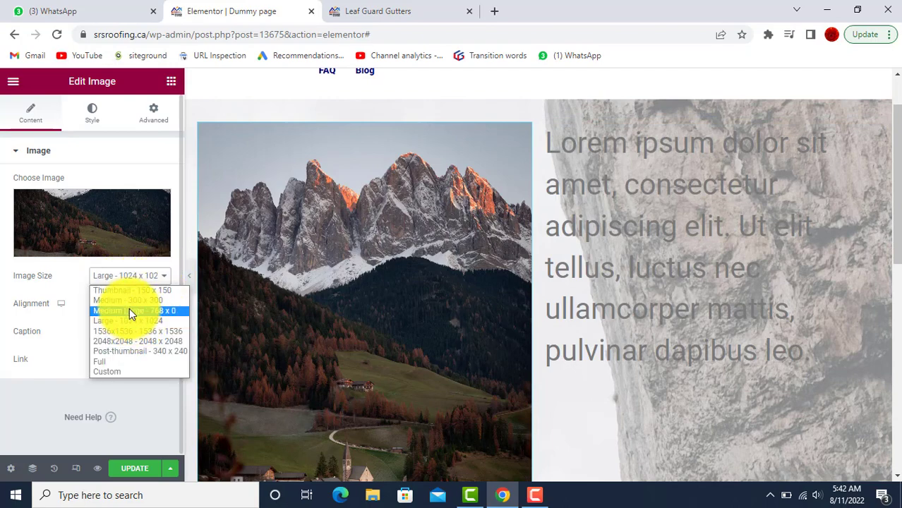
left_click(129, 300)
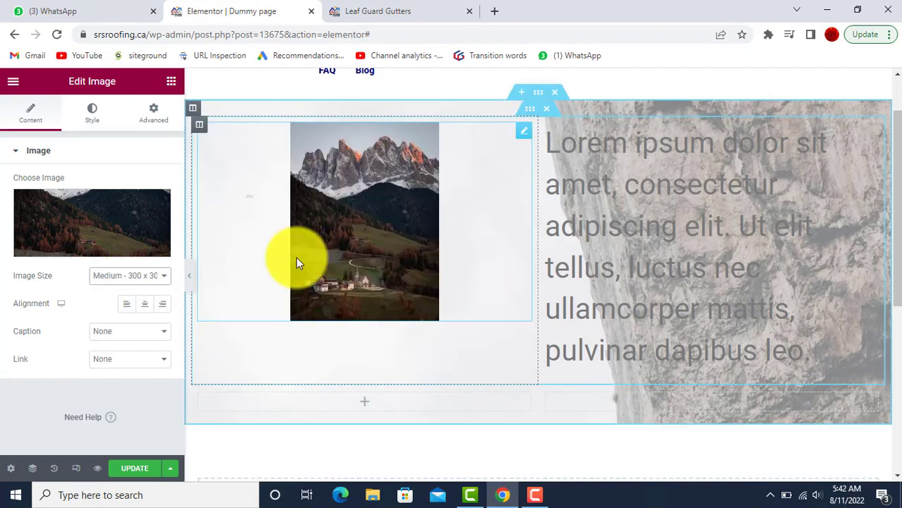
scroll(784, 343, "up", 1)
scroll(775, 348, "down", 1)
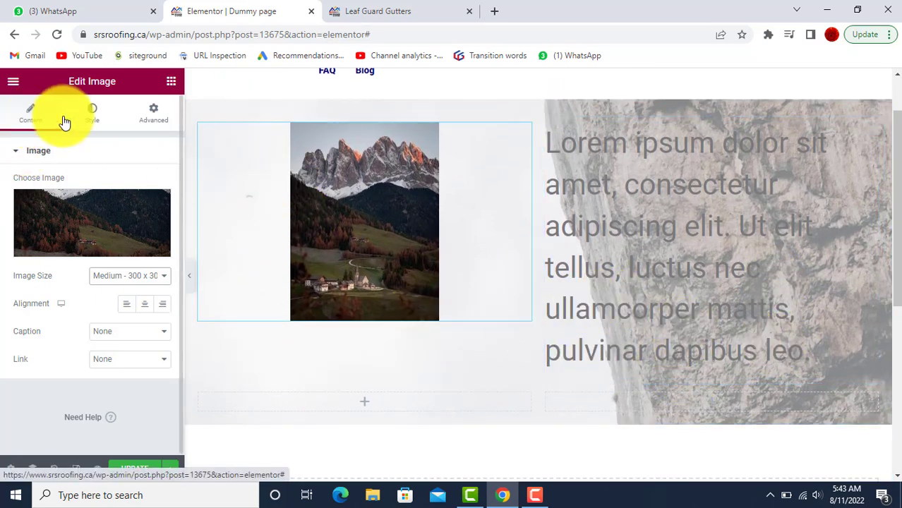
Step: Set the Lorem ipsum text's typography size to 37 px and align the text to the center
left_click(790, 152)
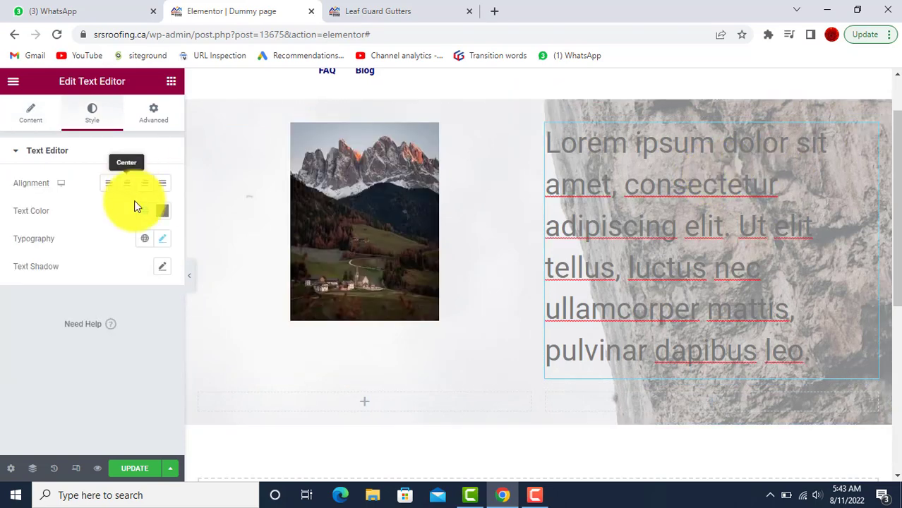
left_click(163, 238)
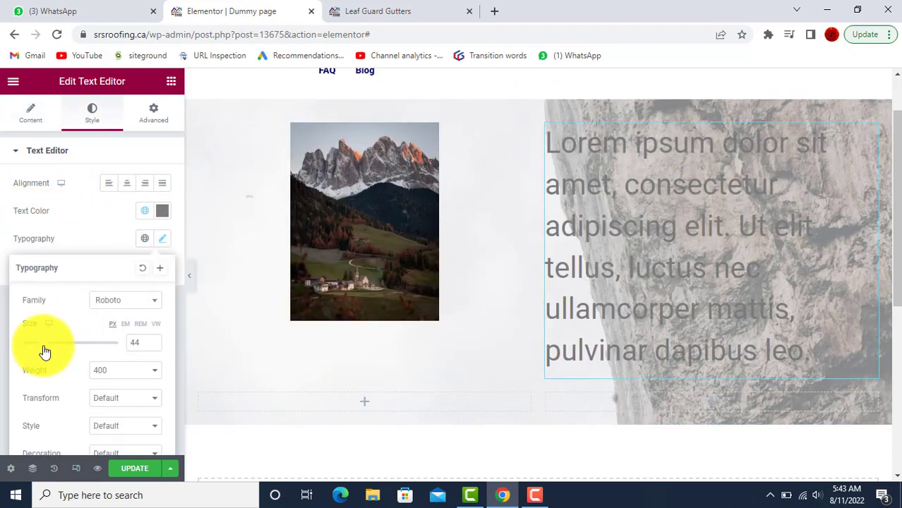
left_click_drag(45, 351, 41, 348)
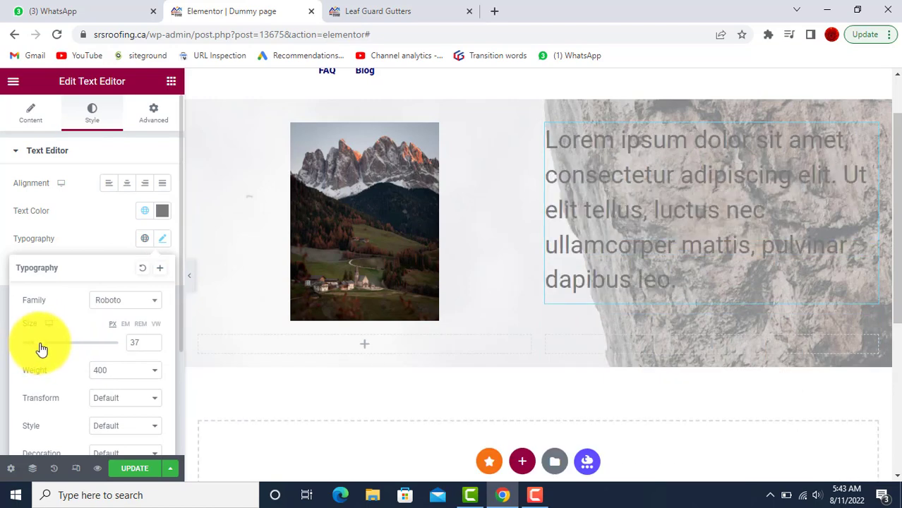
left_click(127, 187)
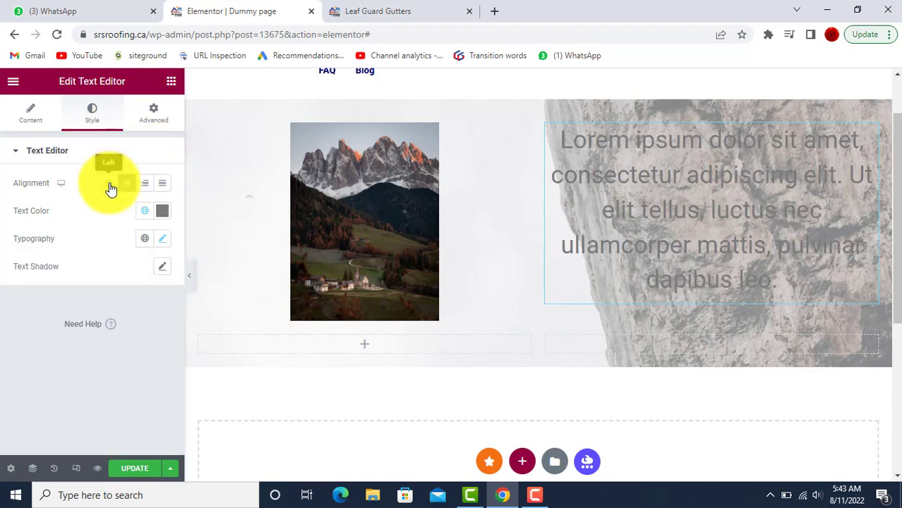
Step: Justify the Lorem ipsum text beside the mountain photo and add an Image widget to the second column of the lower inner section
left_click(162, 185)
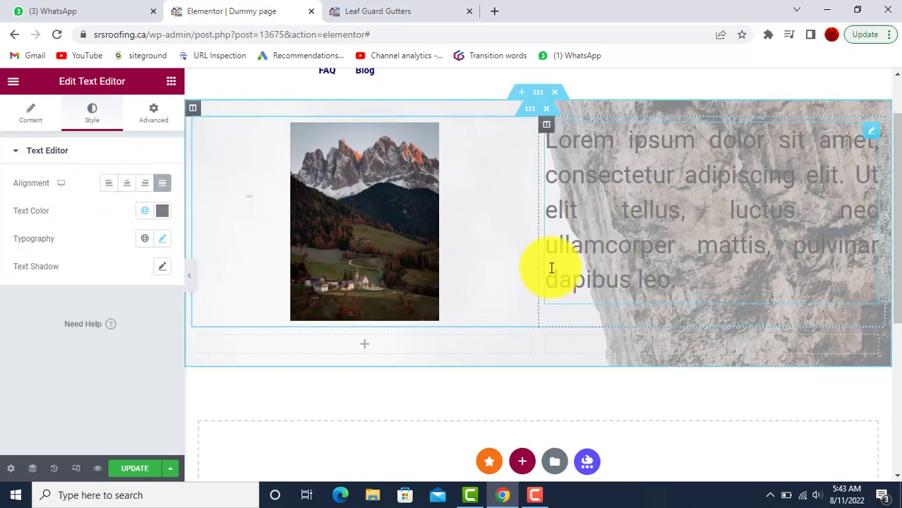
scroll(550, 265, "down", 2)
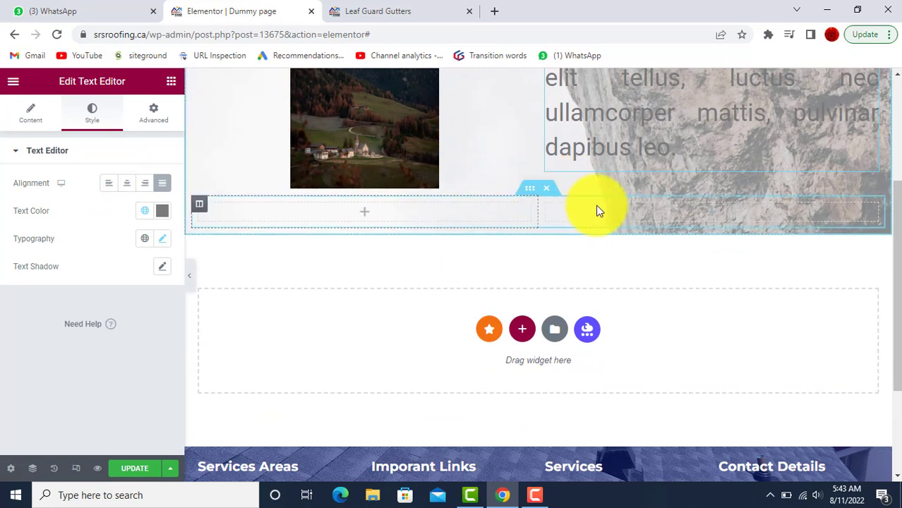
left_click(713, 215)
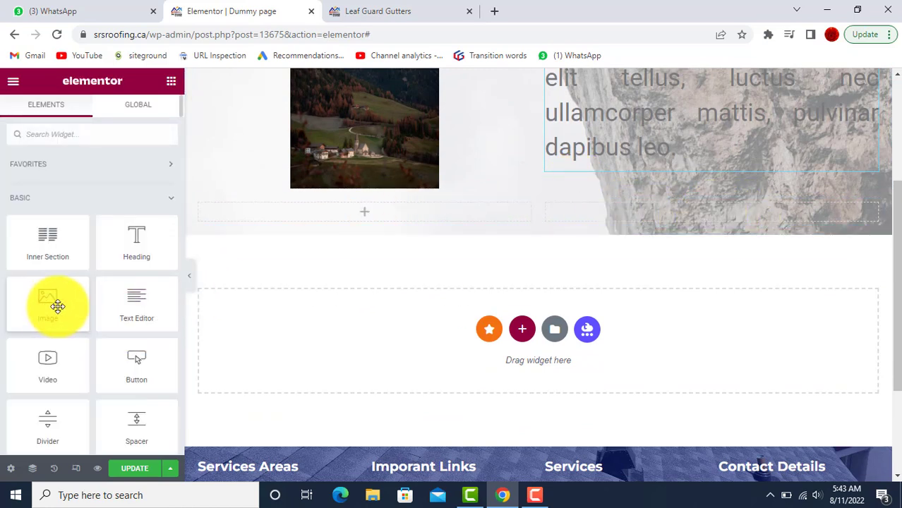
left_click_drag(56, 306, 707, 209)
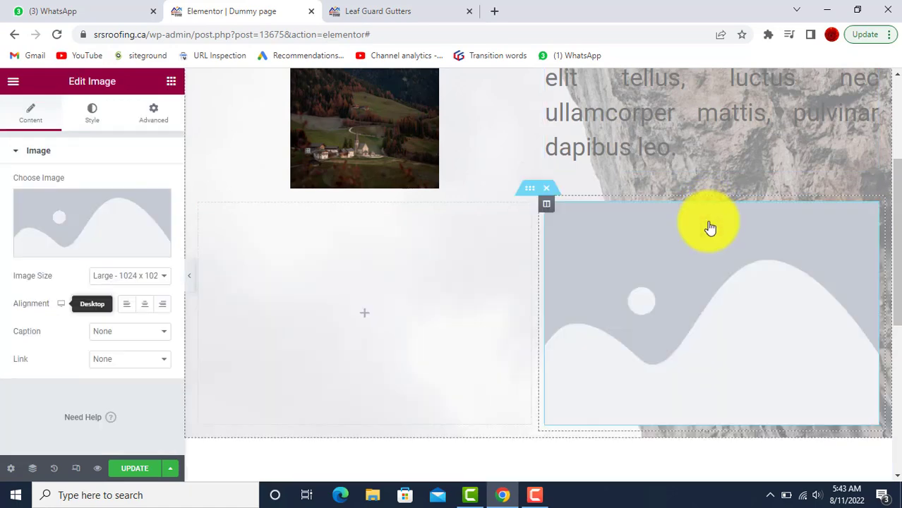
Step: Replace the new Image widget's placeholder with the village photo pexels-pixabay-280221 from the media library
left_click(86, 235)
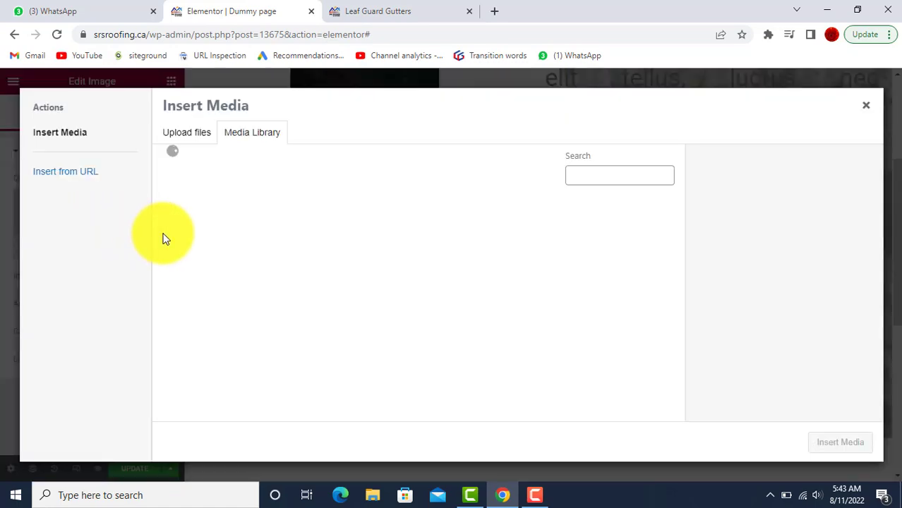
left_click(422, 247)
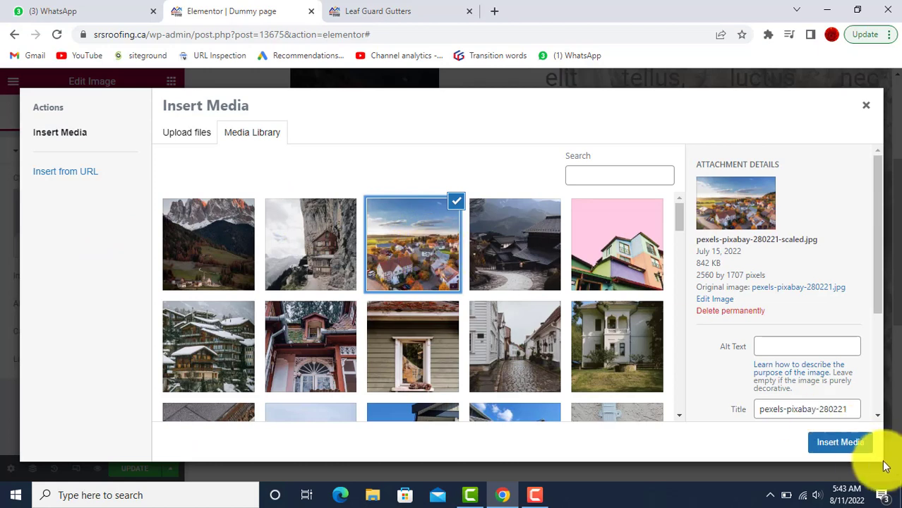
left_click(839, 443)
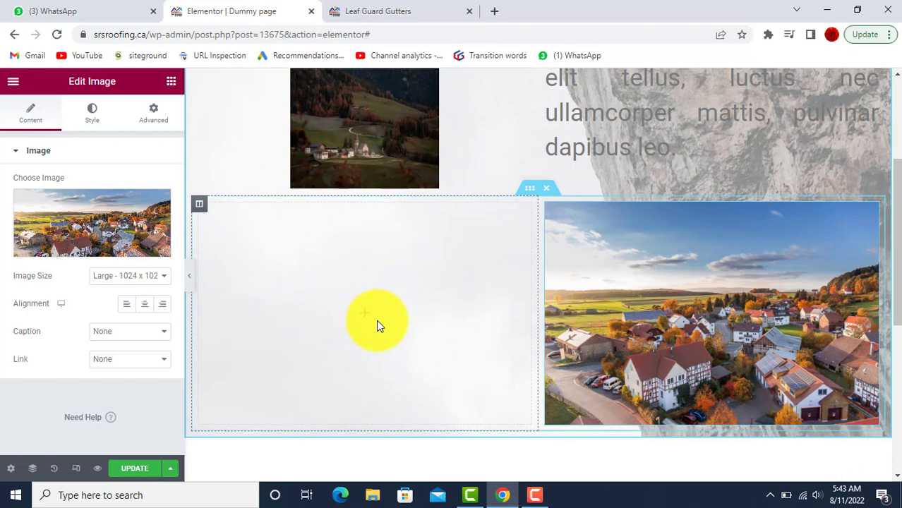
Step: Add a Text Editor widget to the empty column beside the village photo
key("Delete")
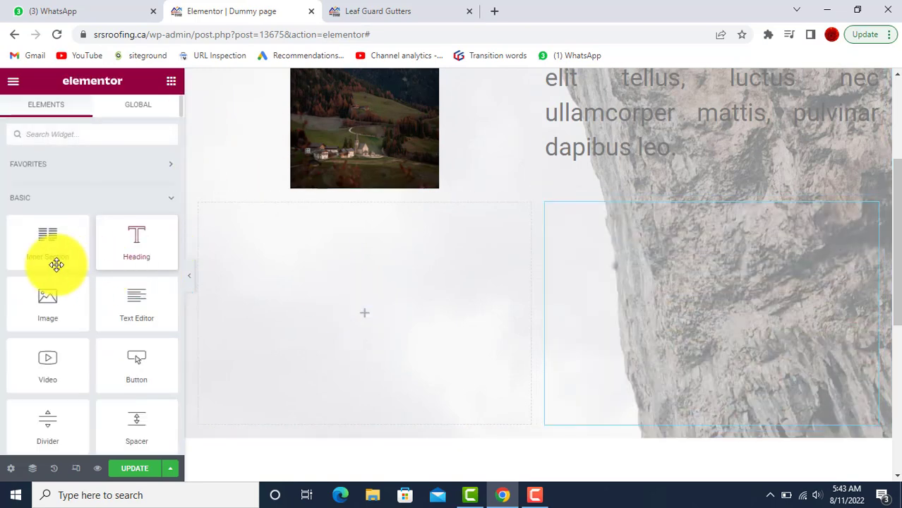
left_click_drag(123, 305, 333, 302)
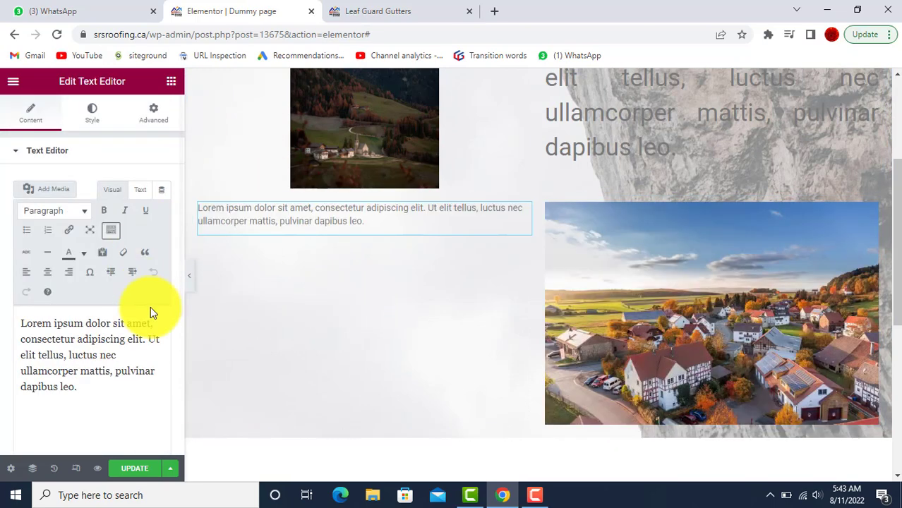
Step: Set the typography size of the text beside the village photo to 39 px and justify the text
left_click(91, 120)
left_click(161, 238)
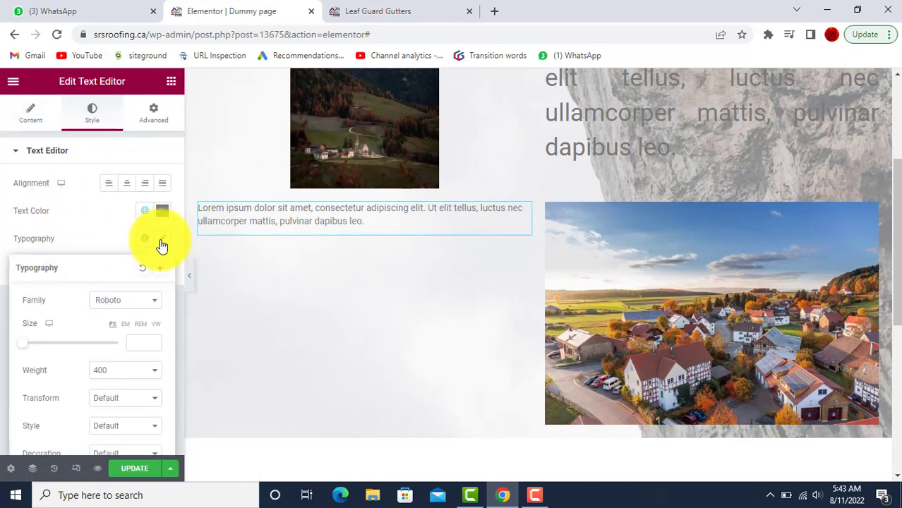
left_click_drag(26, 347, 45, 350)
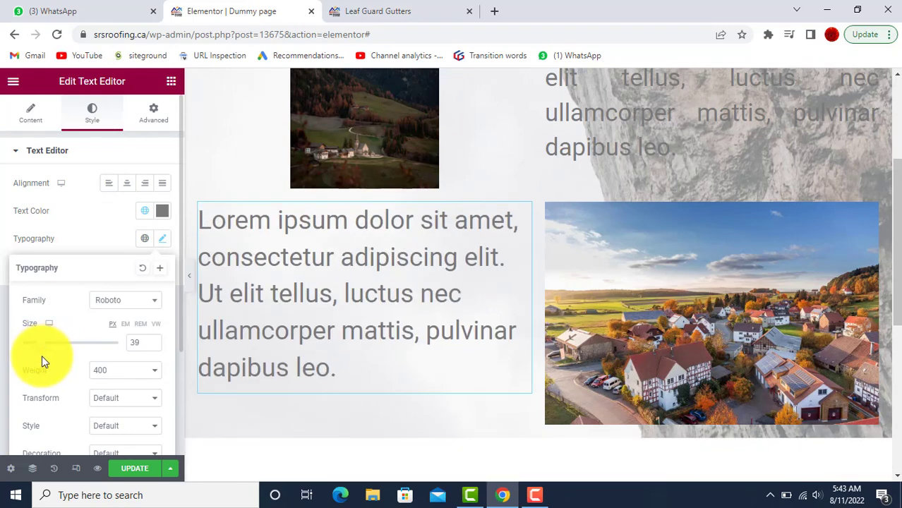
left_click(164, 184)
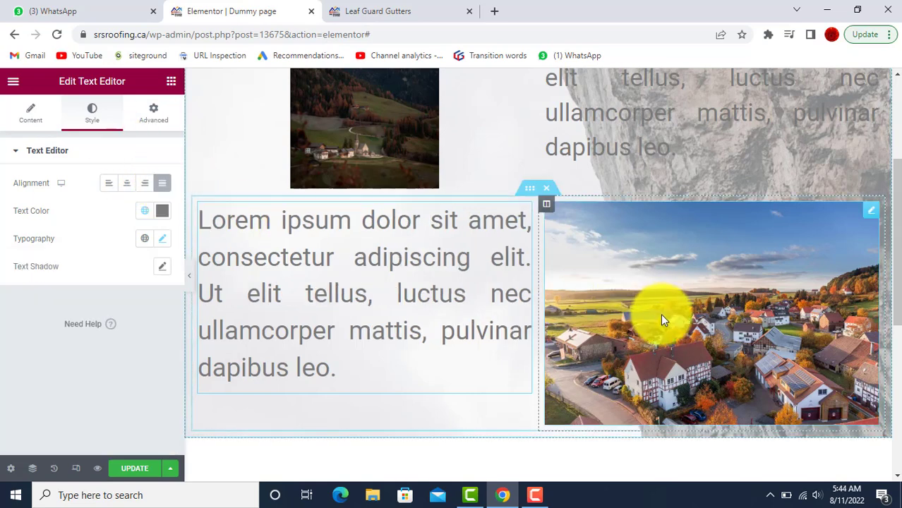
Step: Set the position of the outer section's background overlay image to Center Center
scroll(657, 312, "up", 3)
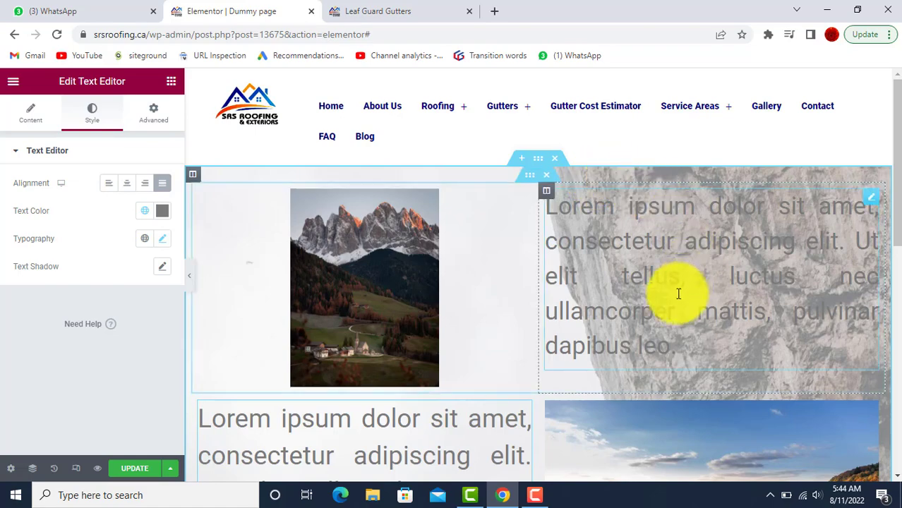
scroll(664, 329, "down", 4)
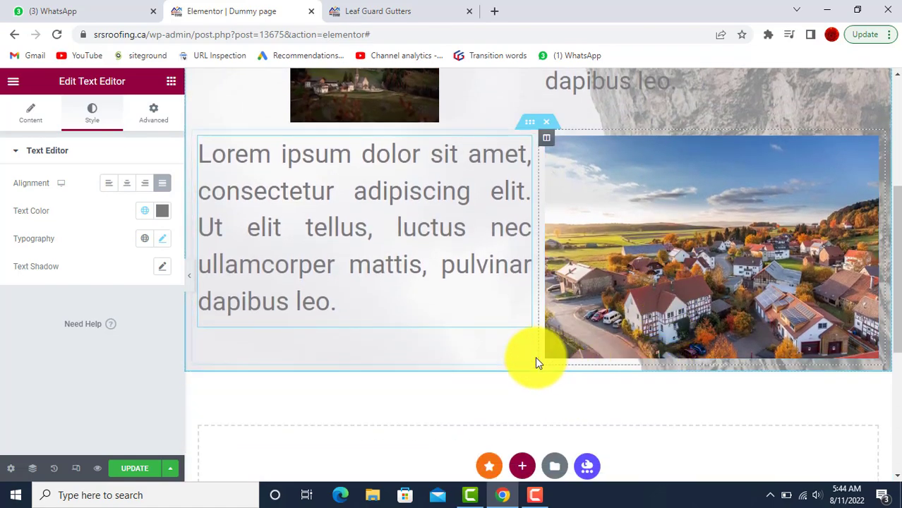
scroll(680, 226, "up", 3)
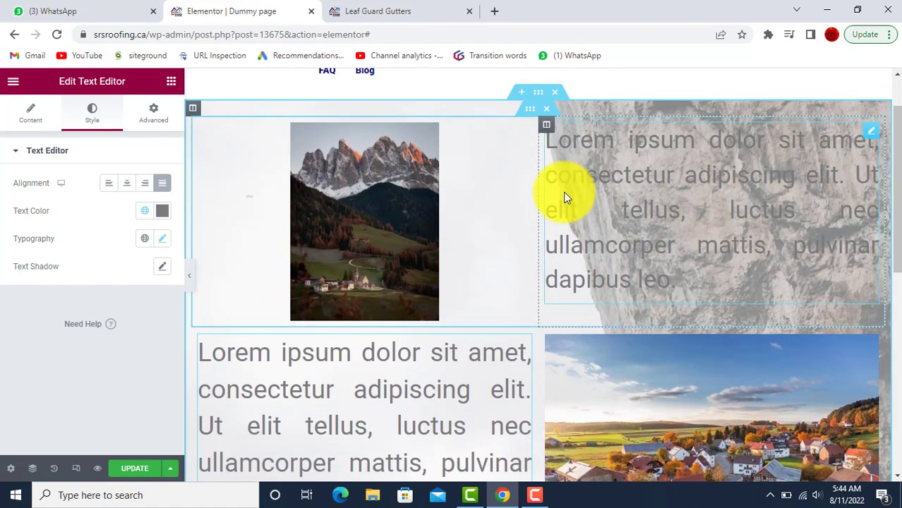
scroll(524, 217, "down", 2)
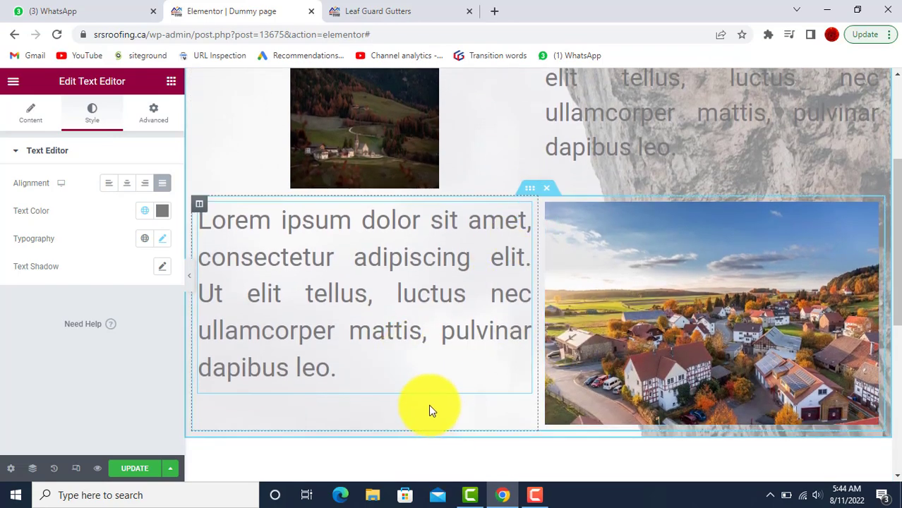
scroll(428, 404, "up", 3)
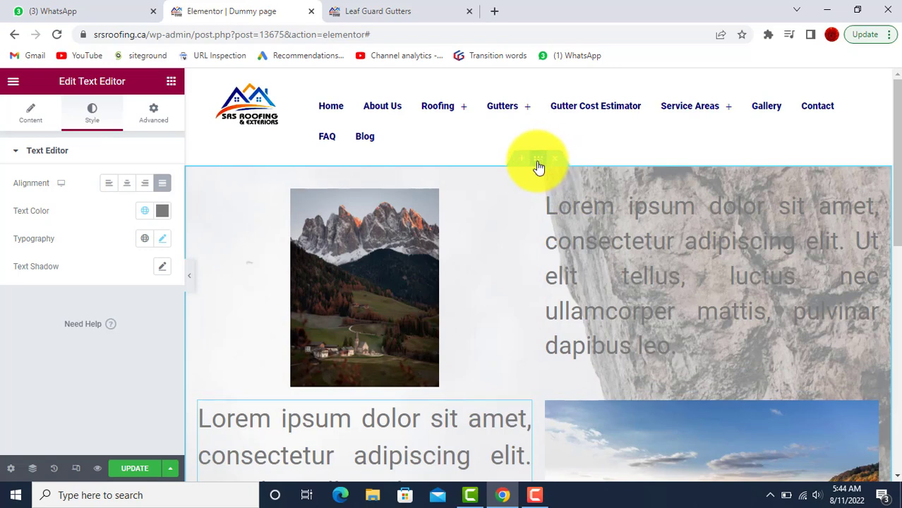
left_click(538, 162)
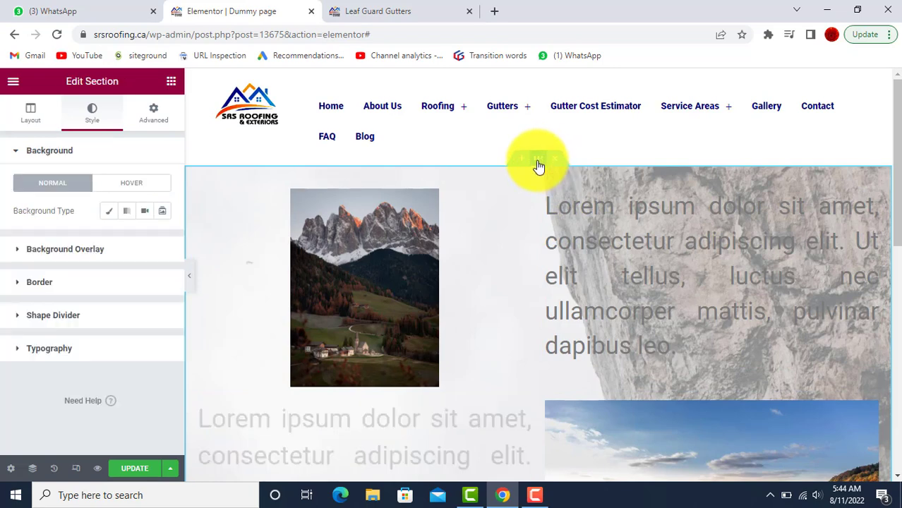
left_click(65, 250)
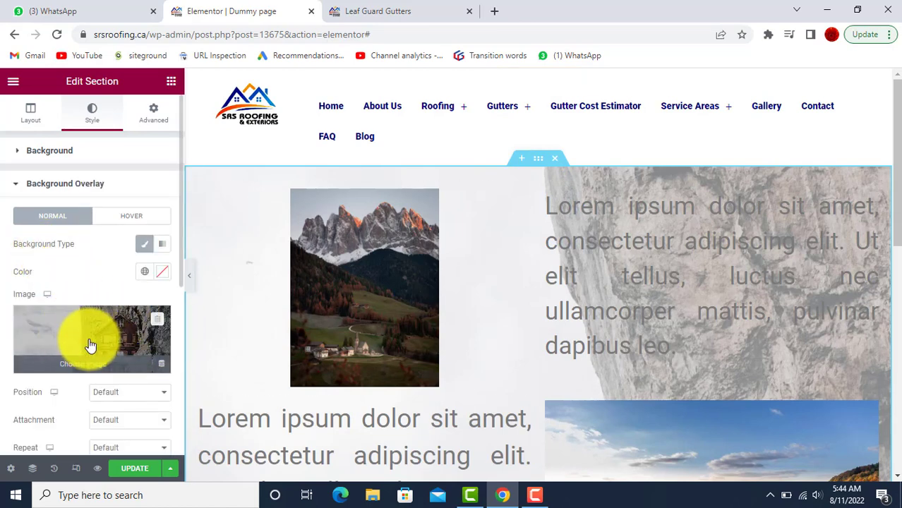
scroll(93, 344, "down", 2)
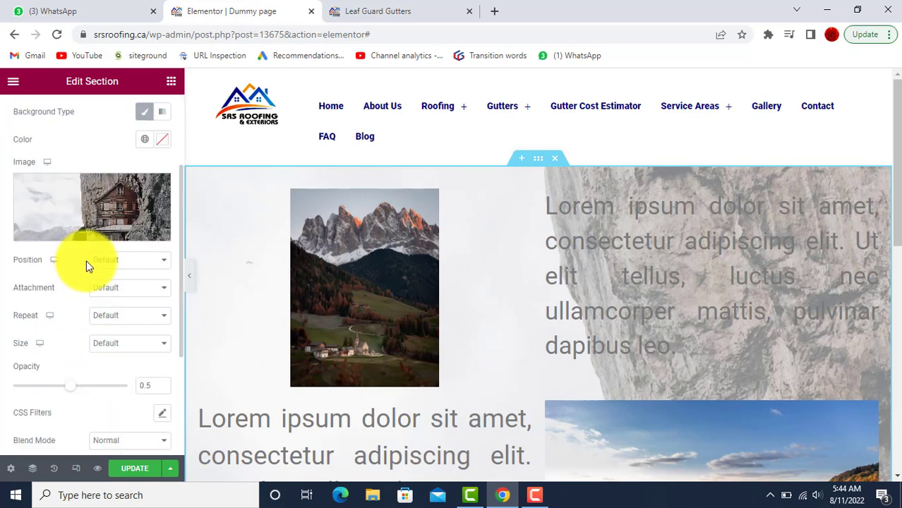
left_click(163, 262)
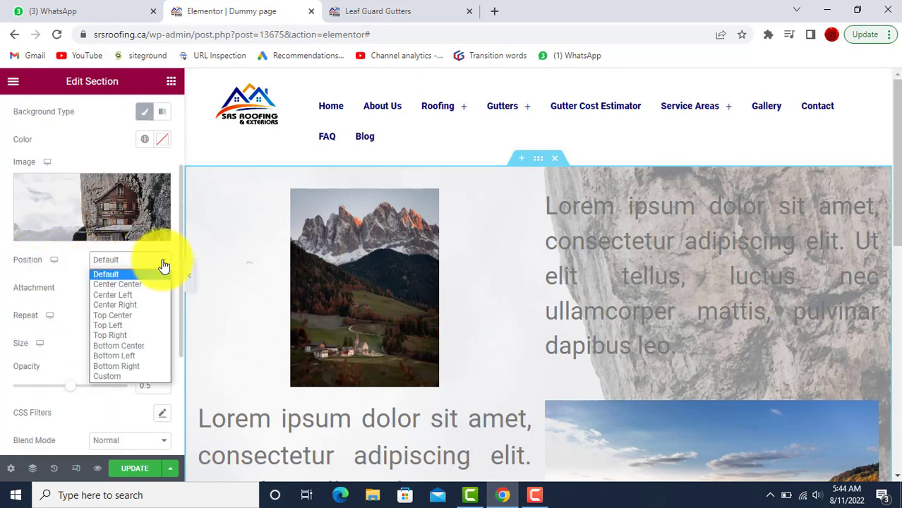
left_click(130, 285)
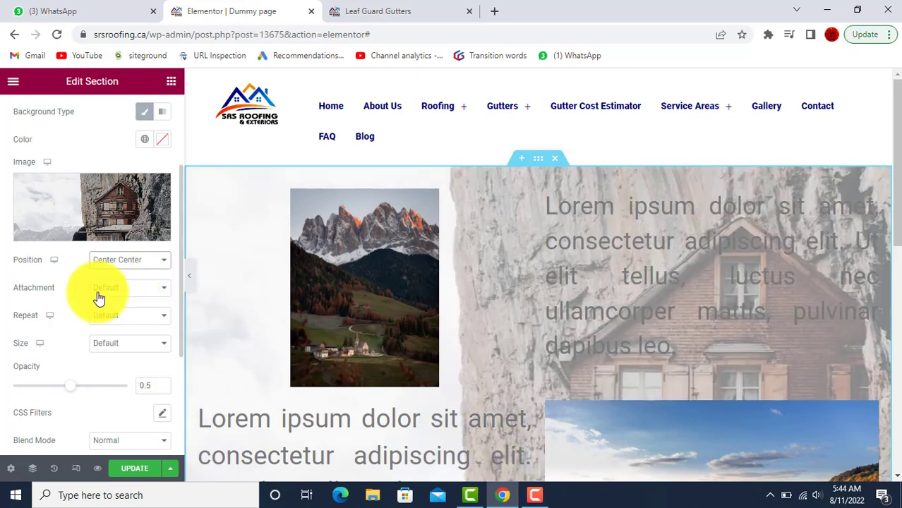
left_click(159, 266)
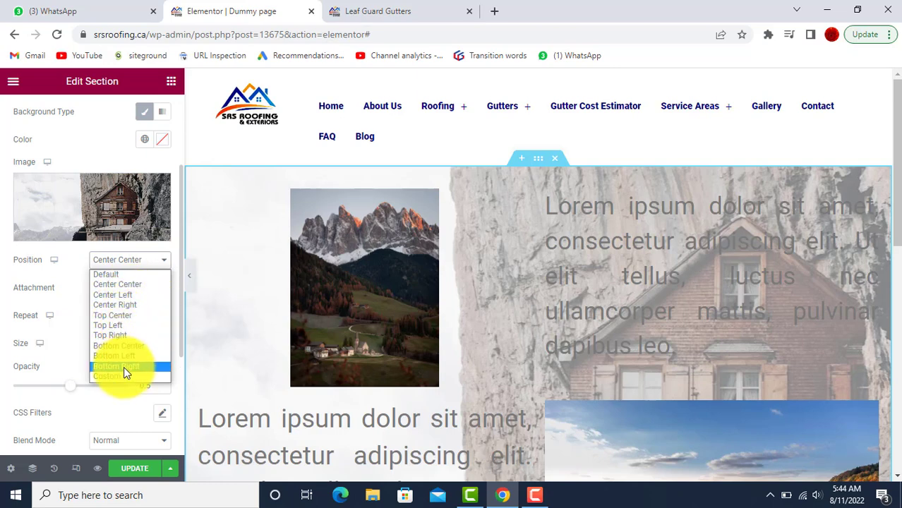
left_click(125, 285)
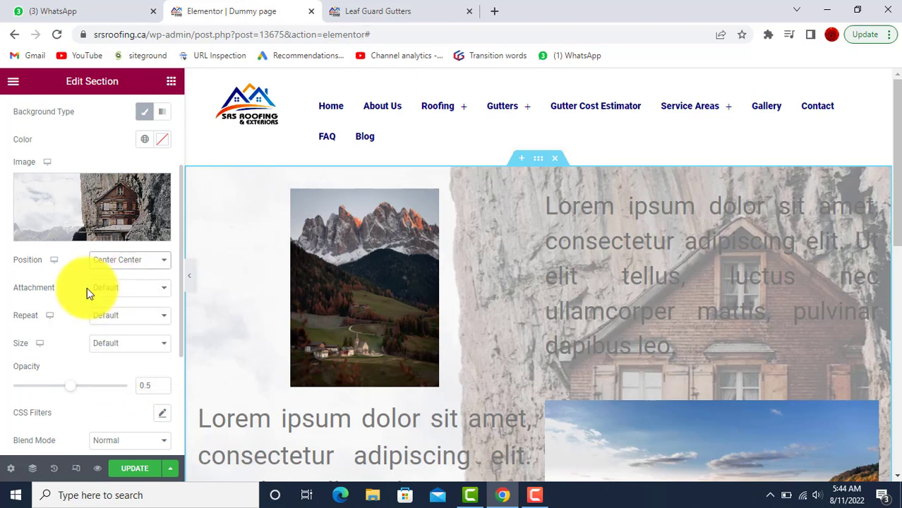
Step: Try the Scroll attachment on the background overlay image, set it to Fixed, and set its repeat to No-repeat
left_click(164, 290)
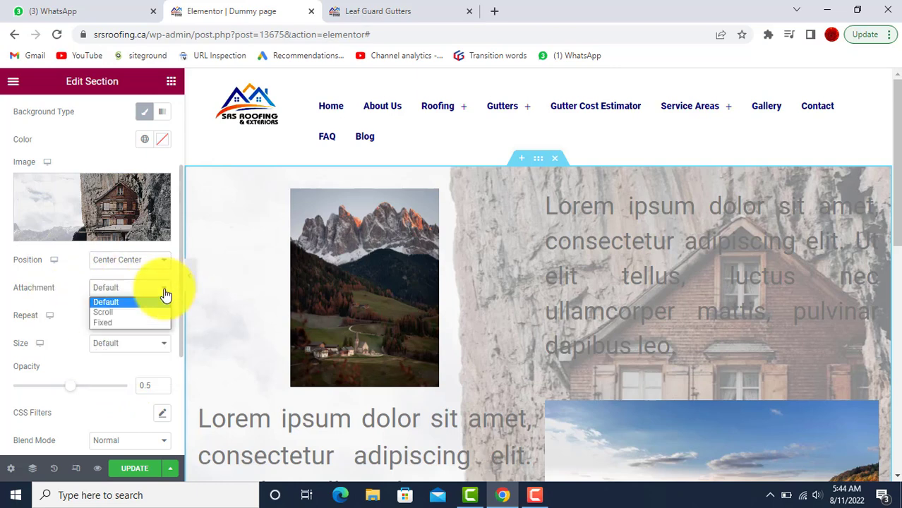
left_click(119, 322)
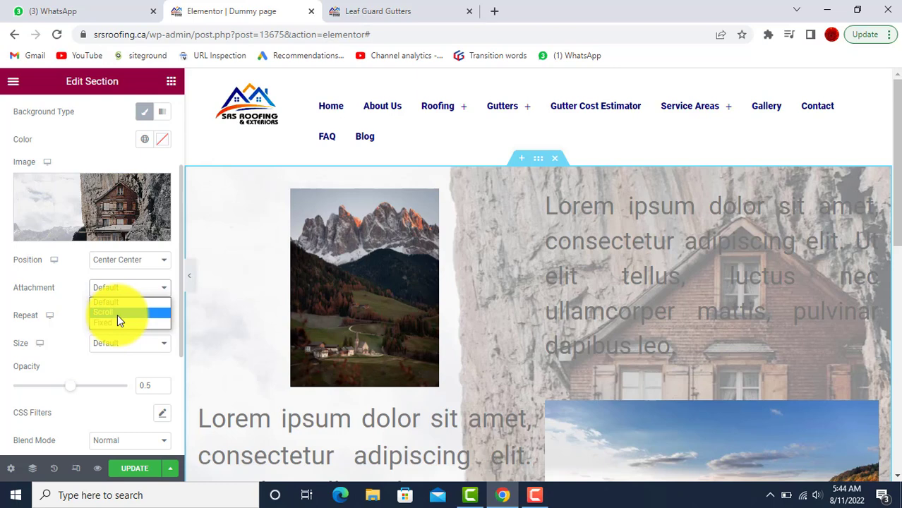
left_click(115, 313)
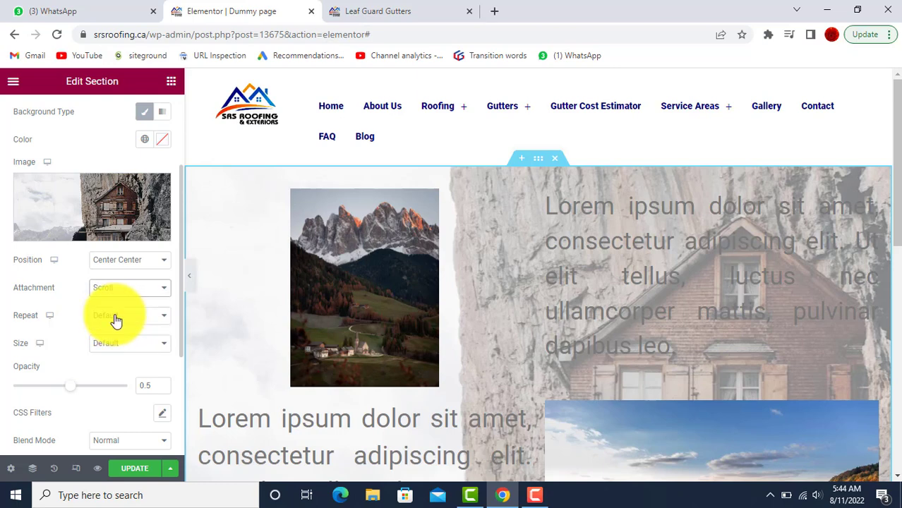
left_click(162, 290)
left_click(122, 325)
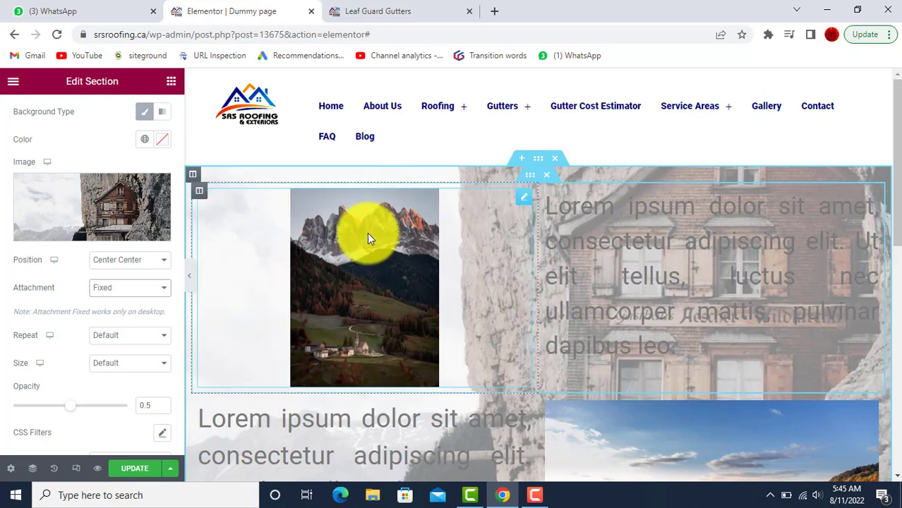
left_click(163, 343)
left_click(125, 362)
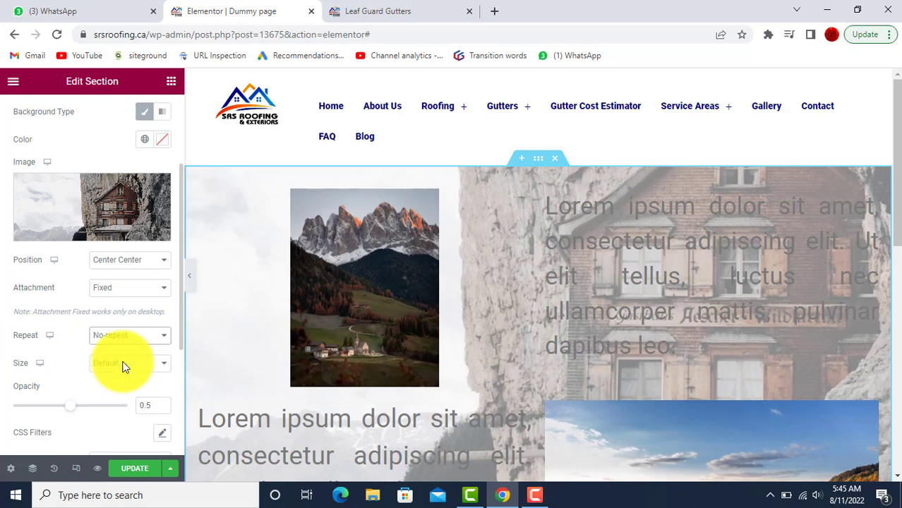
Step: Try the Auto and Cover sizes on the background overlay image and set its size to Contain
left_click(165, 367)
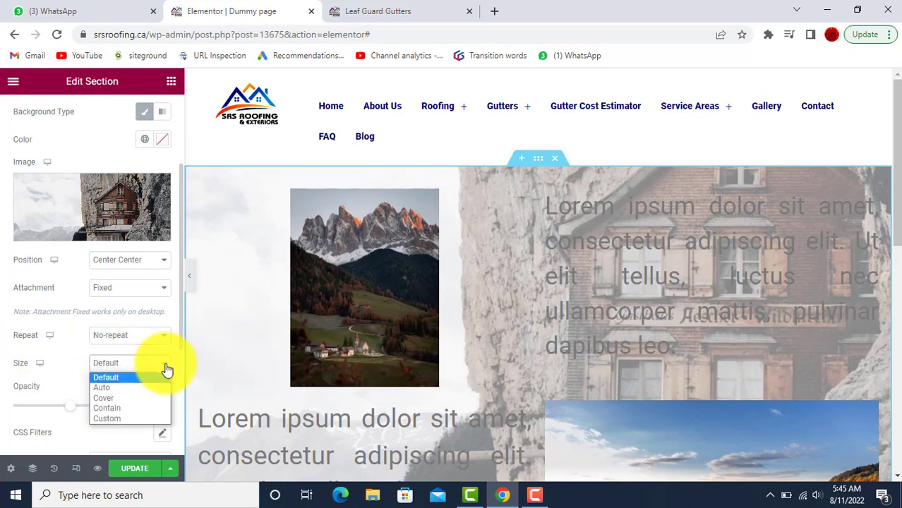
left_click(121, 388)
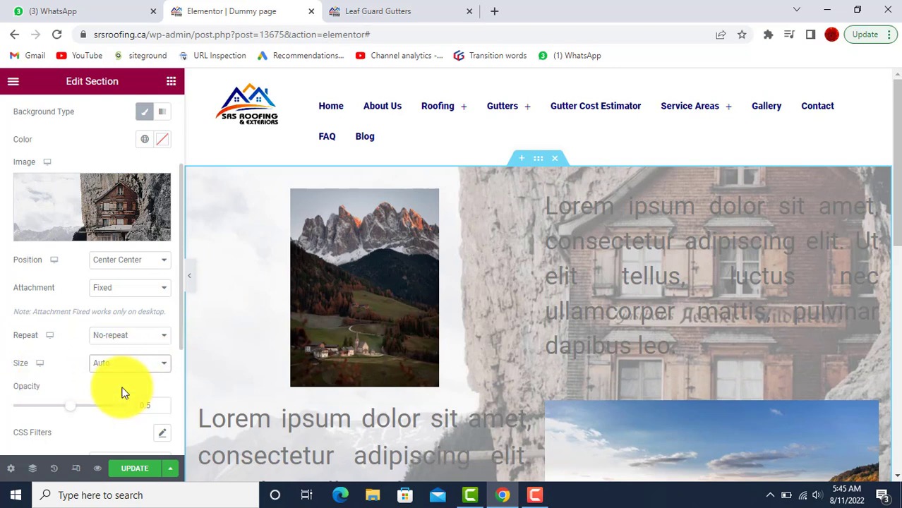
left_click(164, 364)
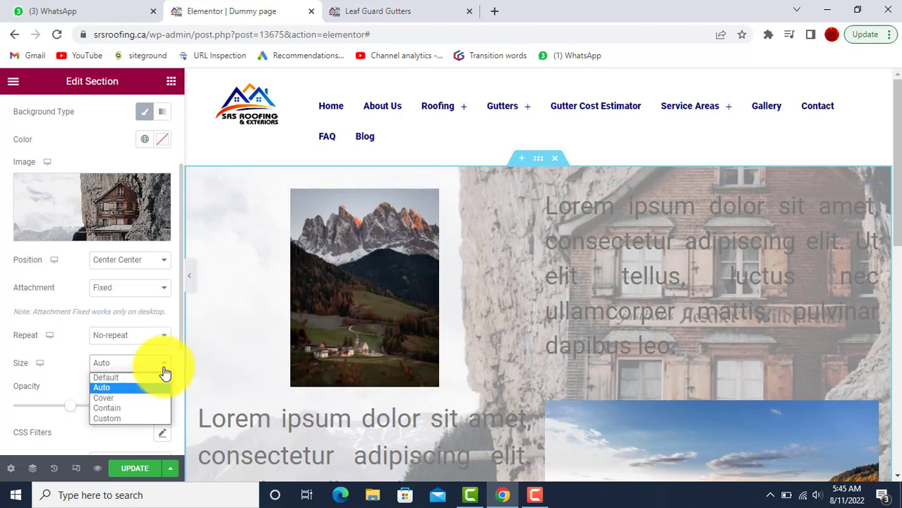
left_click(114, 398)
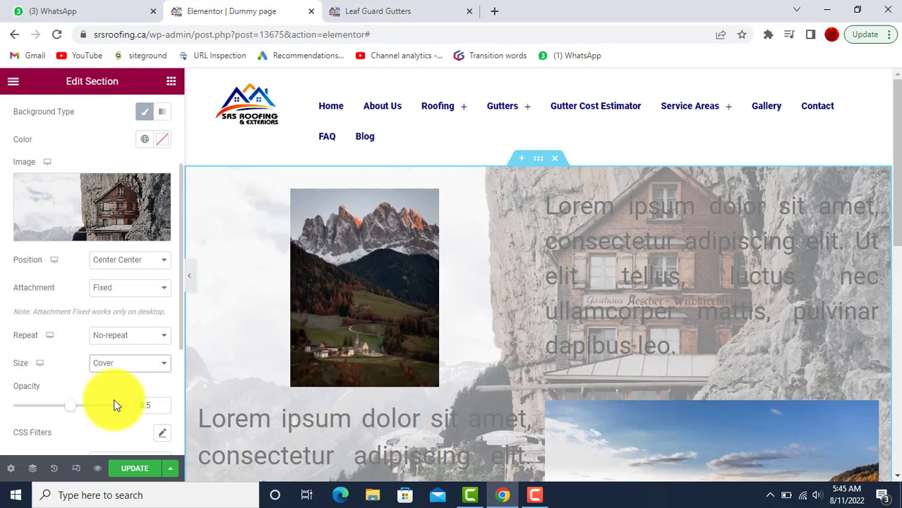
left_click(164, 363)
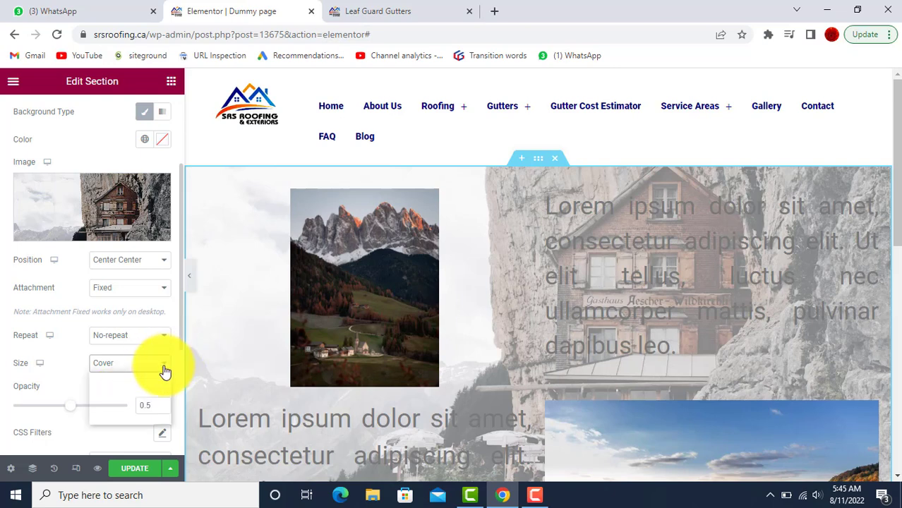
left_click(108, 409)
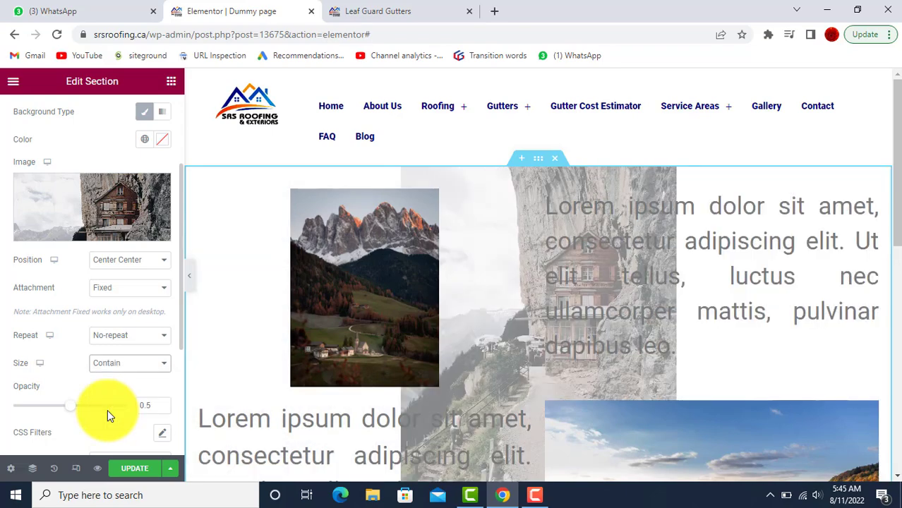
Step: Try the Custom size on the outer section's background overlay image and check it along the page
scroll(341, 321, "down", 2)
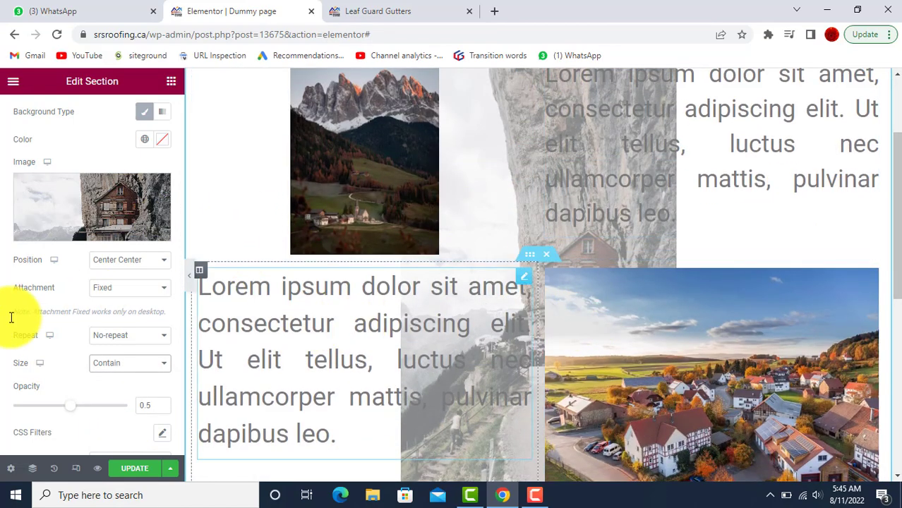
left_click(163, 365)
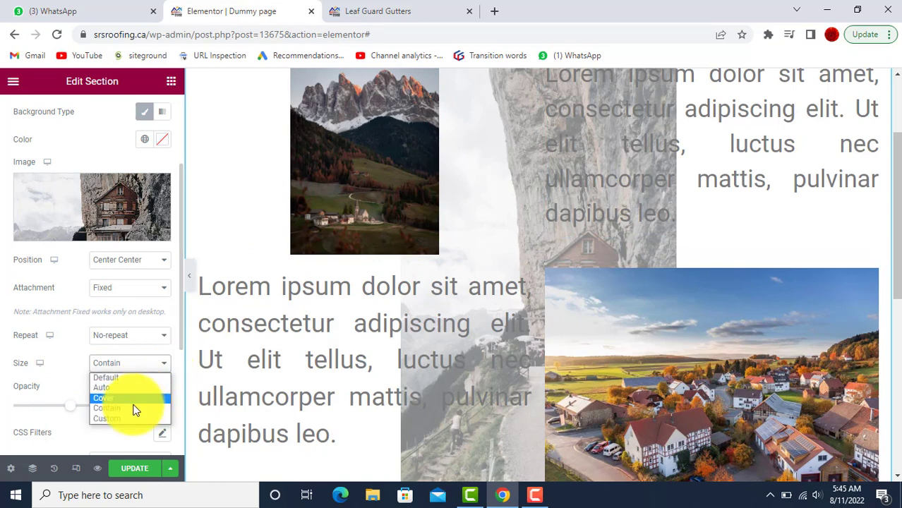
left_click(115, 420)
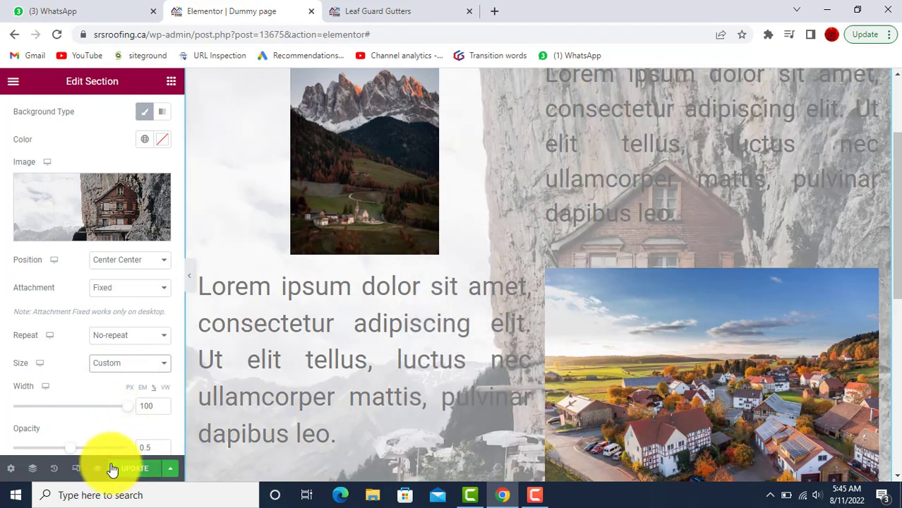
scroll(51, 415, "down", 1)
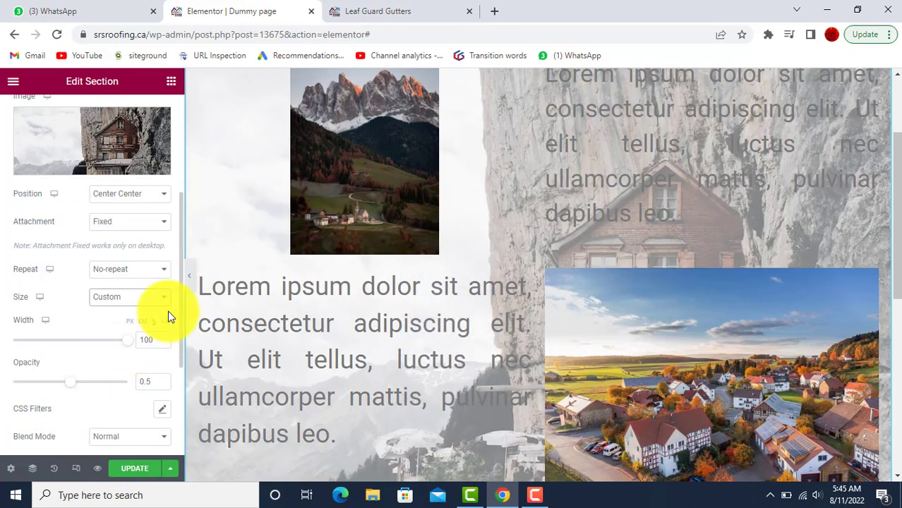
scroll(523, 262, "up", 2)
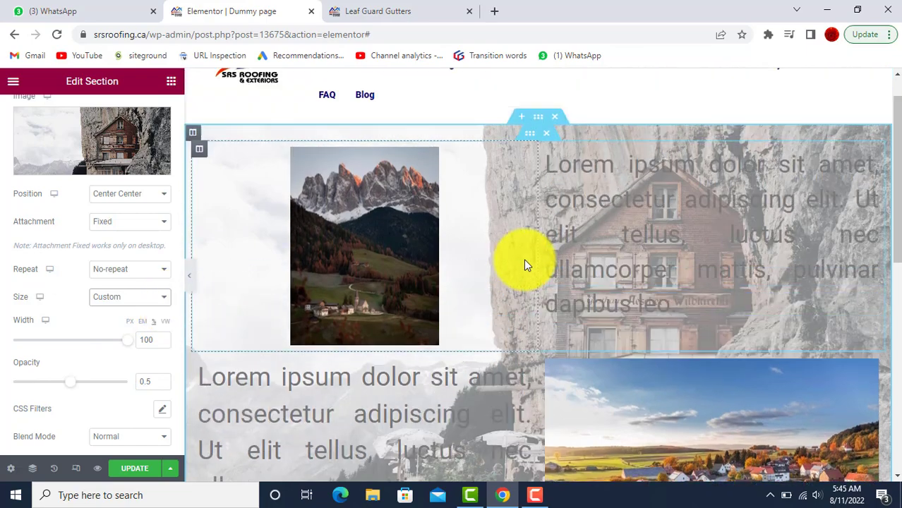
scroll(523, 263, "down", 3)
scroll(524, 263, "down", 1)
scroll(522, 265, "up", 3)
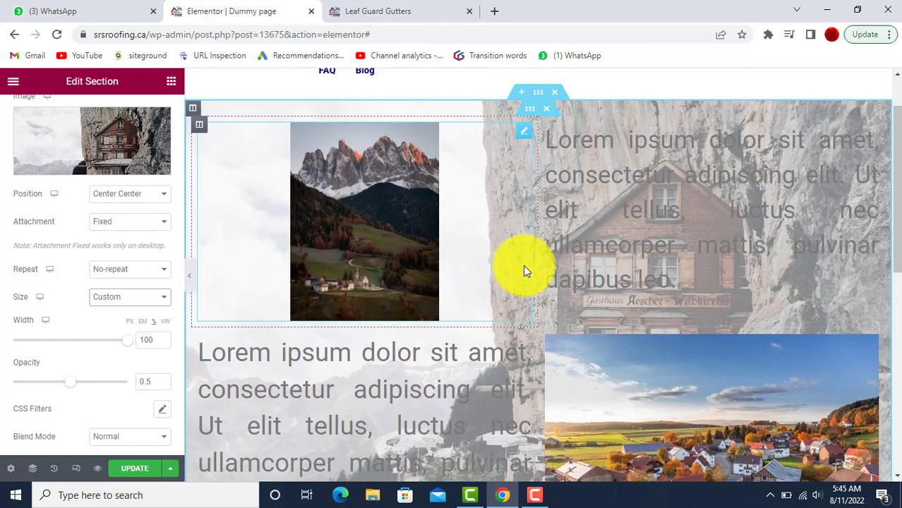
scroll(522, 265, "down", 2)
scroll(523, 266, "up", 3)
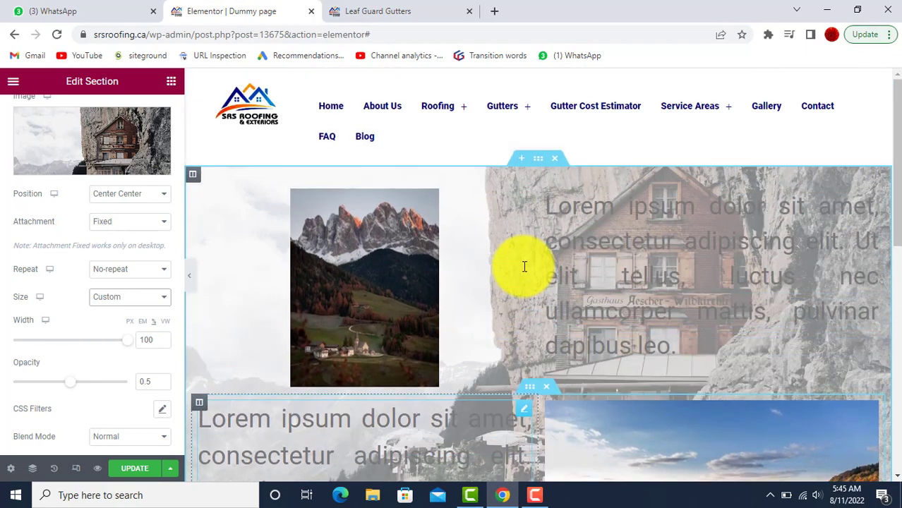
scroll(522, 267, "down", 2)
scroll(518, 270, "up", 1)
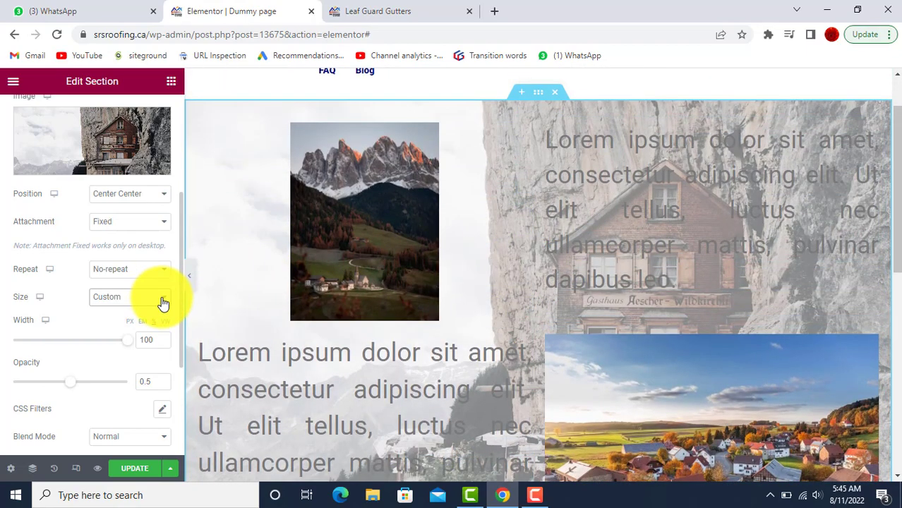
Step: Set the size of the background overlay image to Cover and check how it behaves along the whole section
left_click(163, 303)
left_click(120, 330)
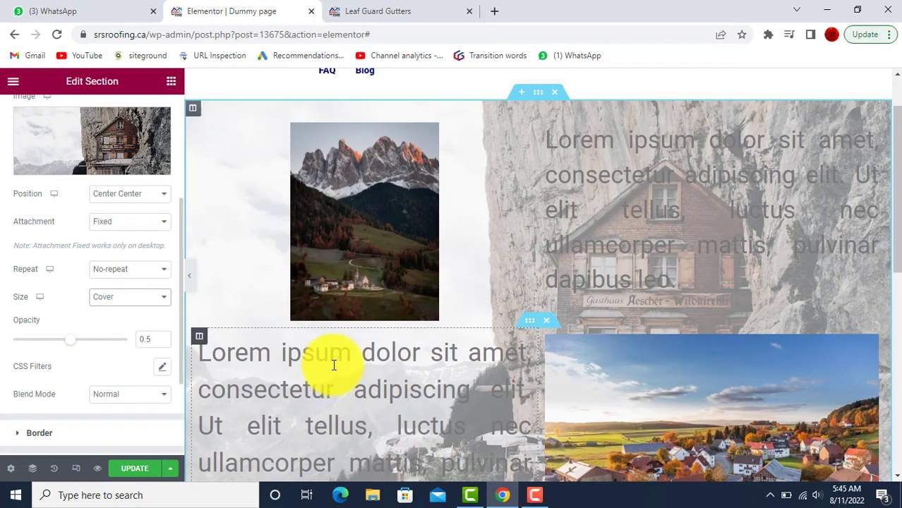
scroll(543, 302, "down", 3)
scroll(543, 301, "up", 4)
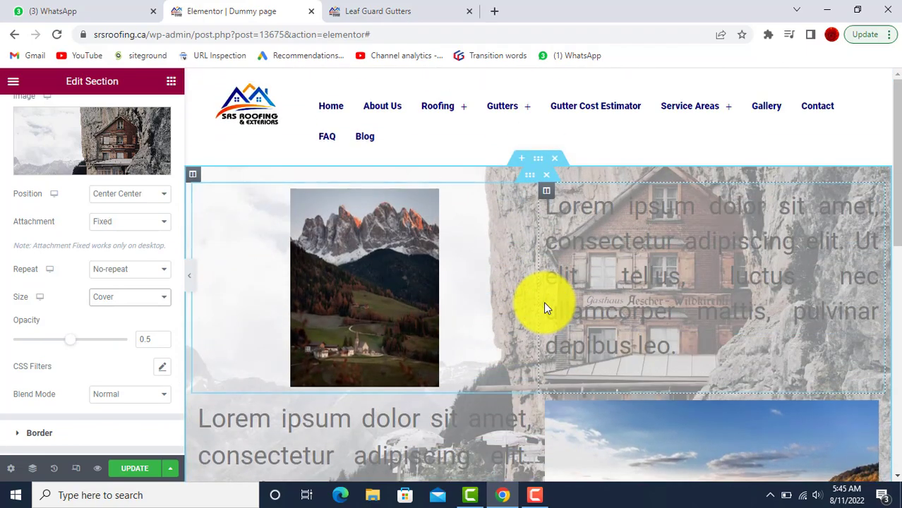
scroll(544, 302, "down", 5)
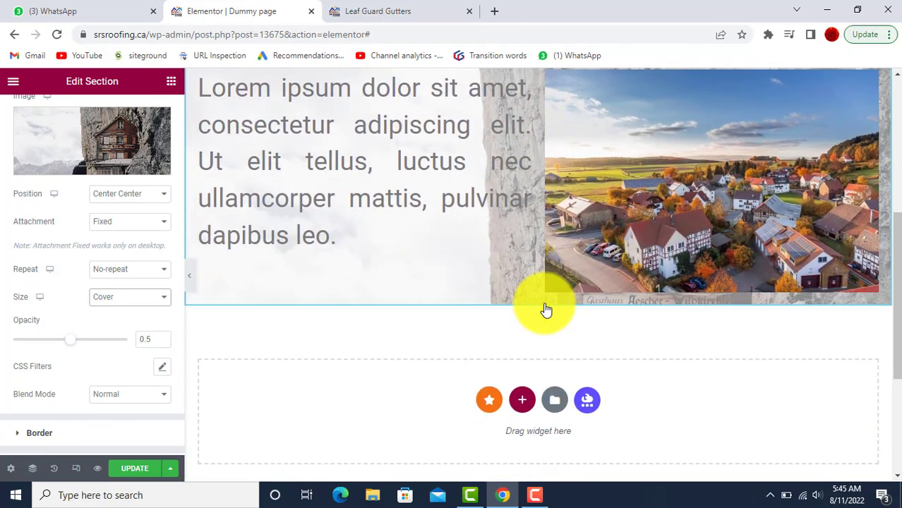
scroll(543, 301, "up", 3)
scroll(544, 302, "up", 2)
scroll(543, 302, "down", 1)
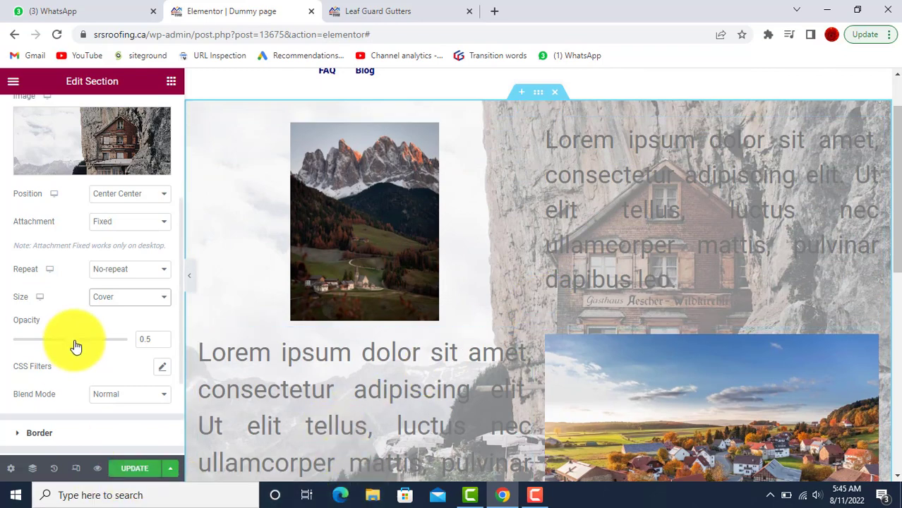
Step: Set the background overlay's color to #090909 and raise its opacity to 0.93
scroll(74, 341, "up", 3)
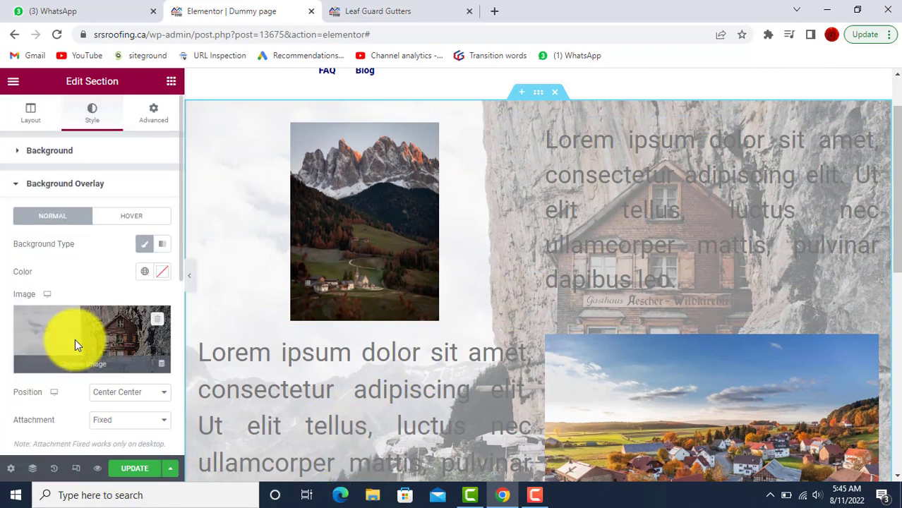
left_click(162, 274)
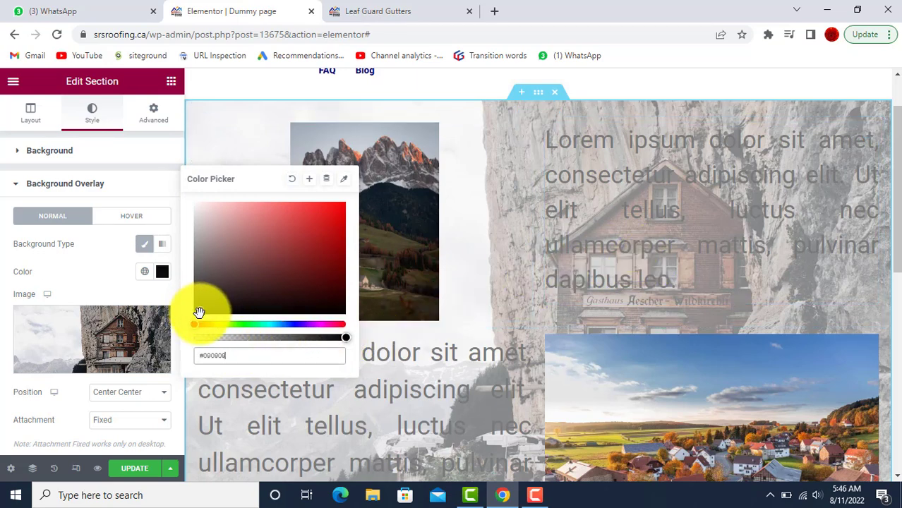
scroll(74, 392, "down", 3)
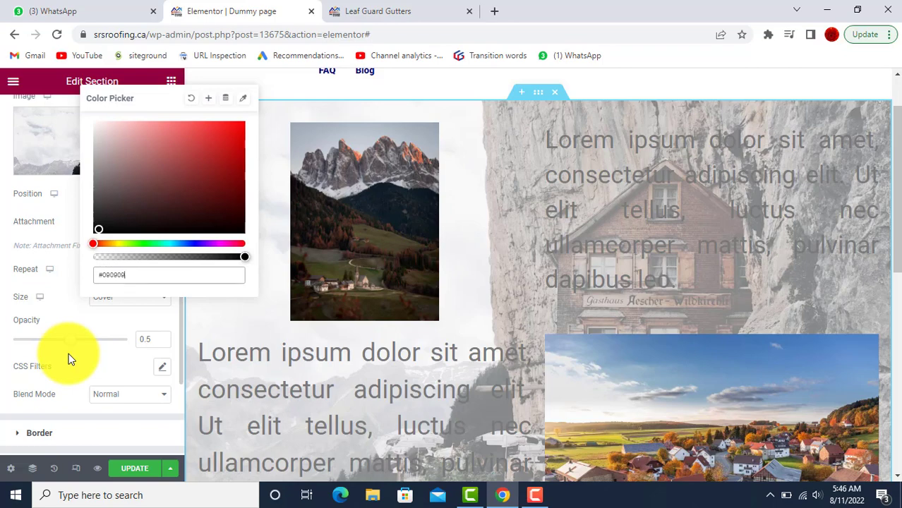
left_click(74, 346)
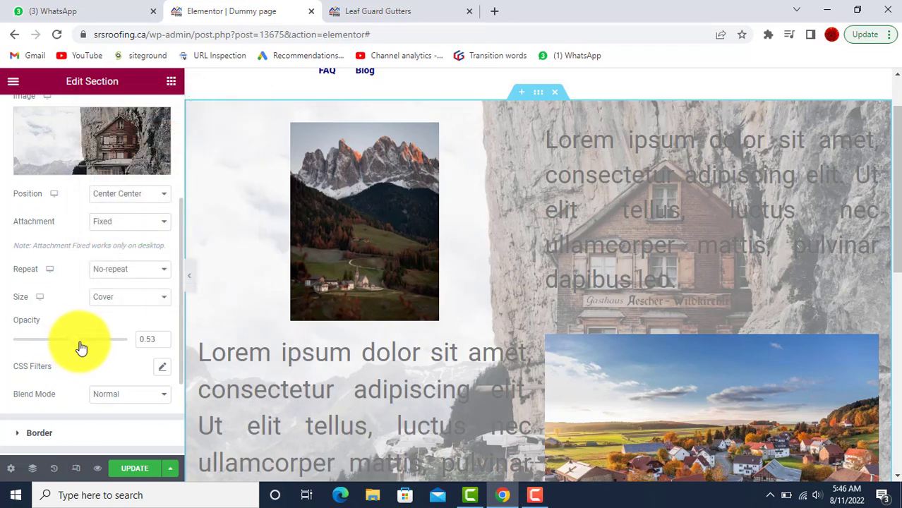
left_click_drag(81, 348, 117, 353)
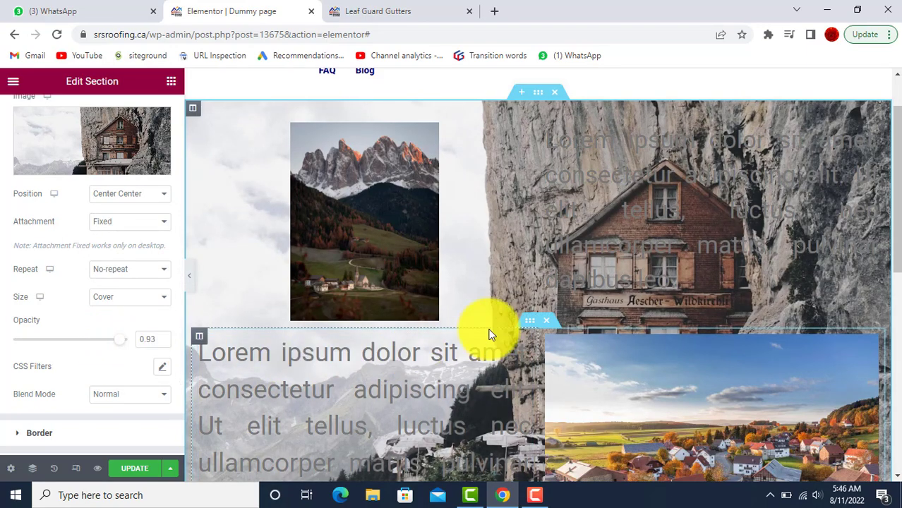
scroll(489, 328, "down", 2)
scroll(675, 252, "up", 3)
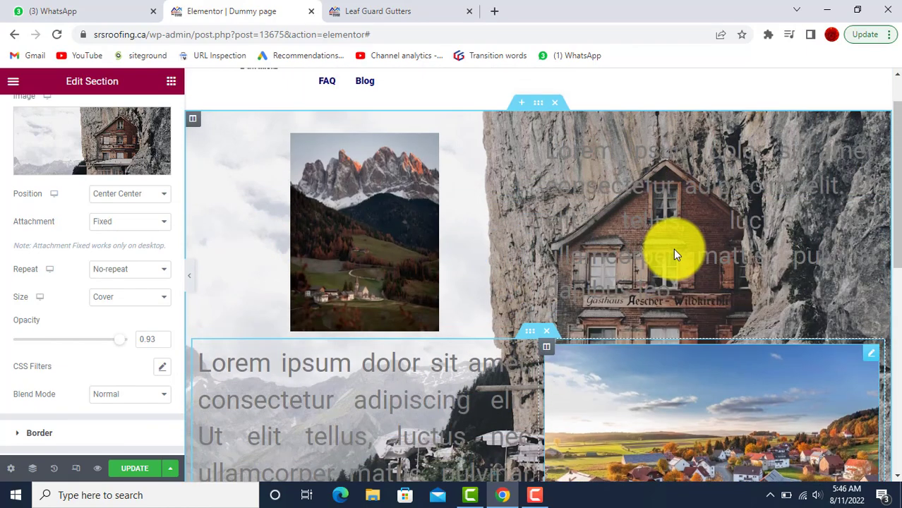
scroll(439, 410, "down", 2)
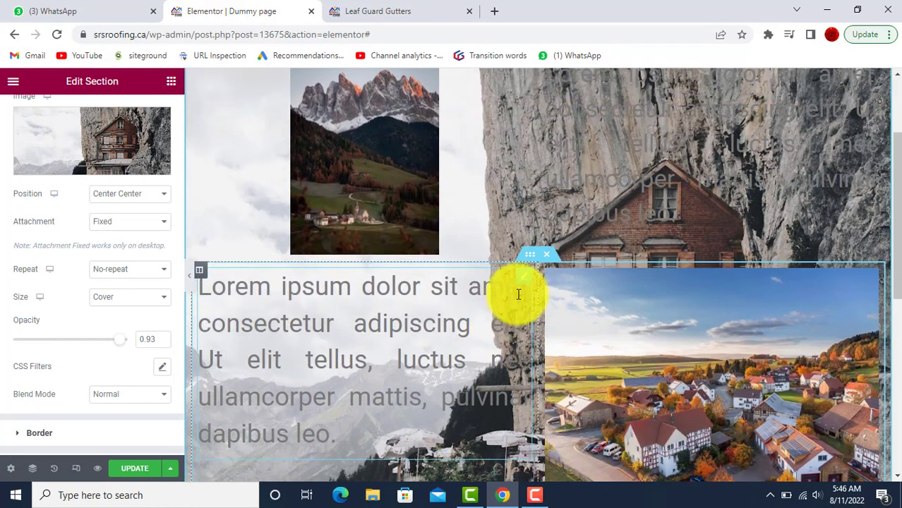
left_click(526, 283)
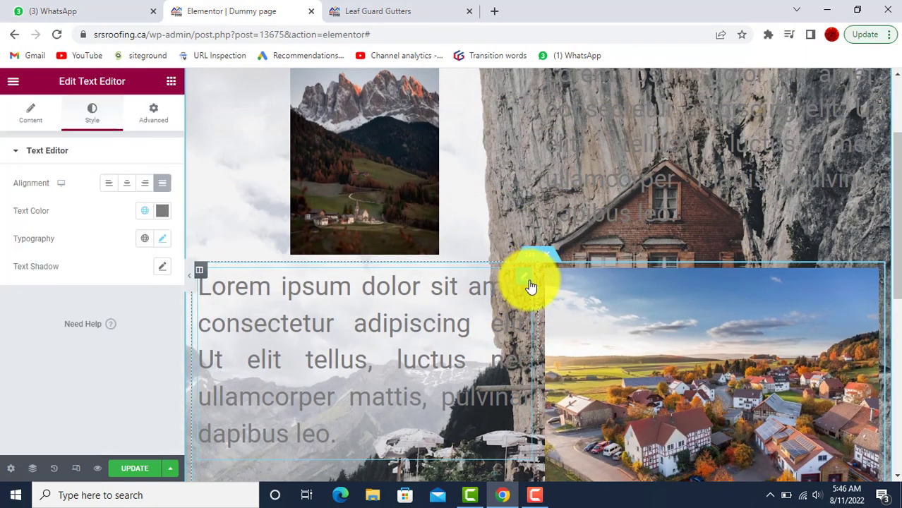
left_click_drag(522, 284, 519, 284)
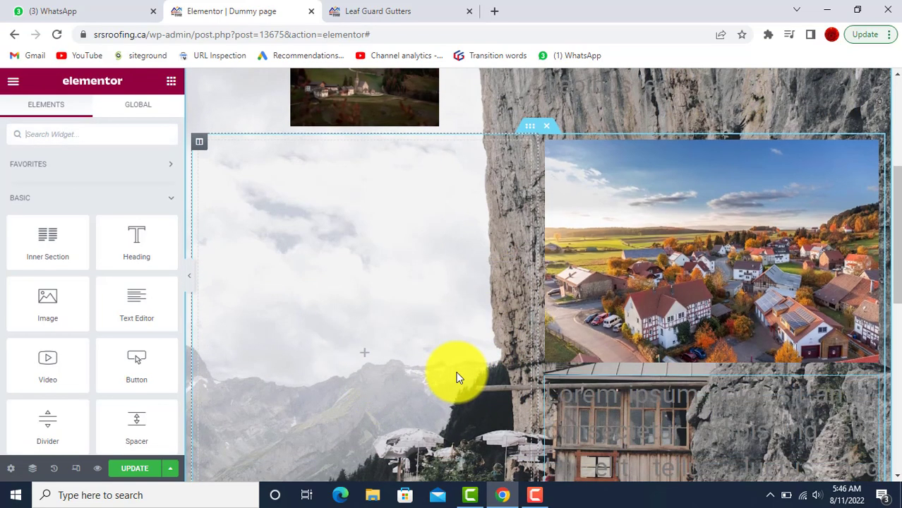
scroll(458, 375, "down", 4)
scroll(457, 377, "up", 1)
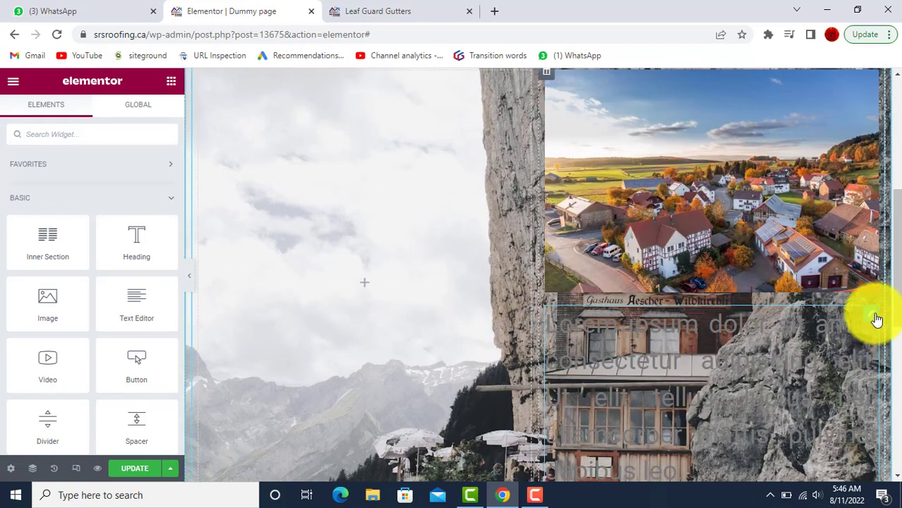
left_click_drag(875, 320, 446, 230)
scroll(491, 241, "up", 1)
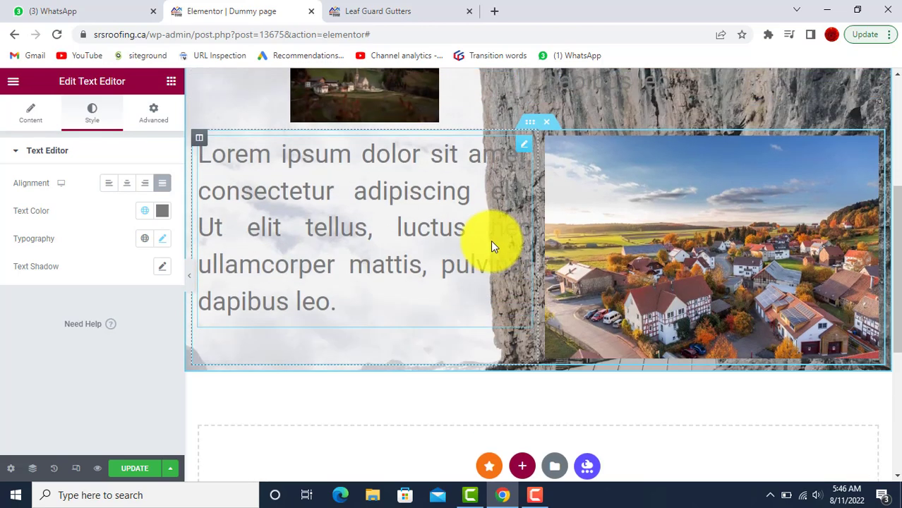
Step: Select all the content of the text beside the village photo and try white, blue and plum text colors on it
left_click(28, 119)
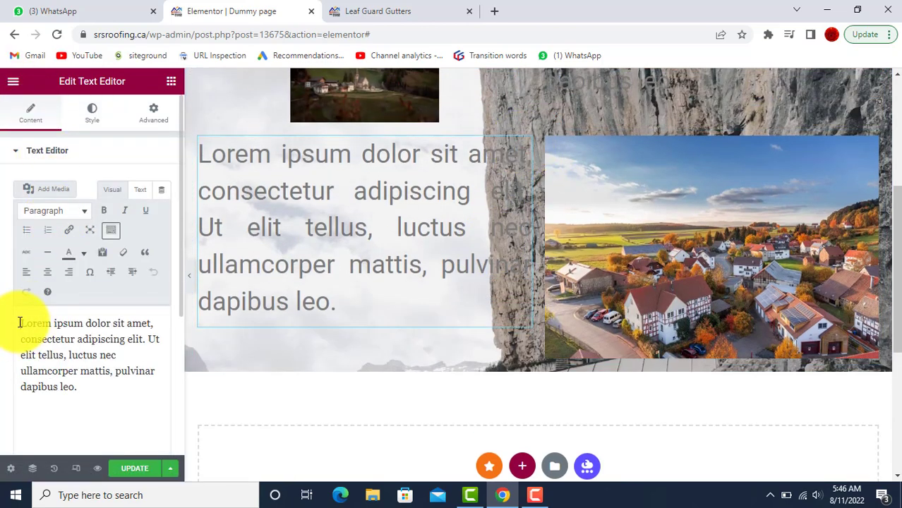
key("ctrl+a")
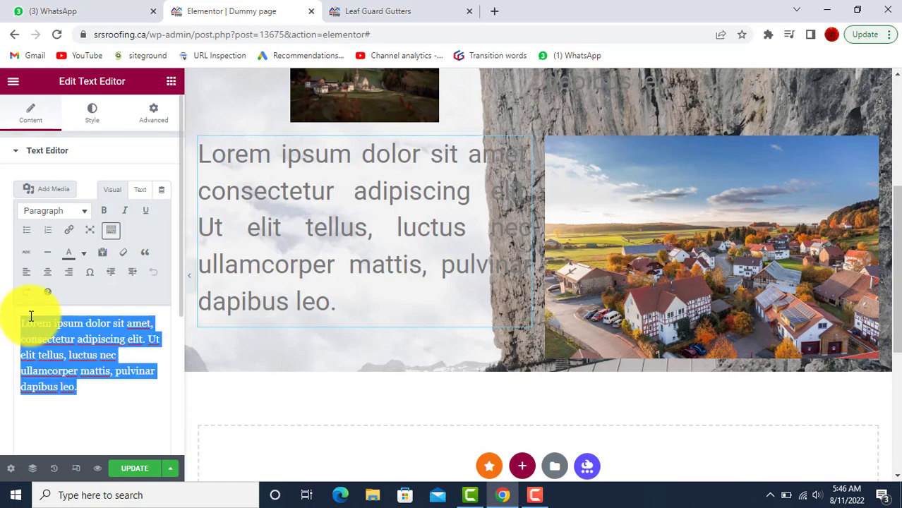
left_click(83, 252)
left_click(123, 313)
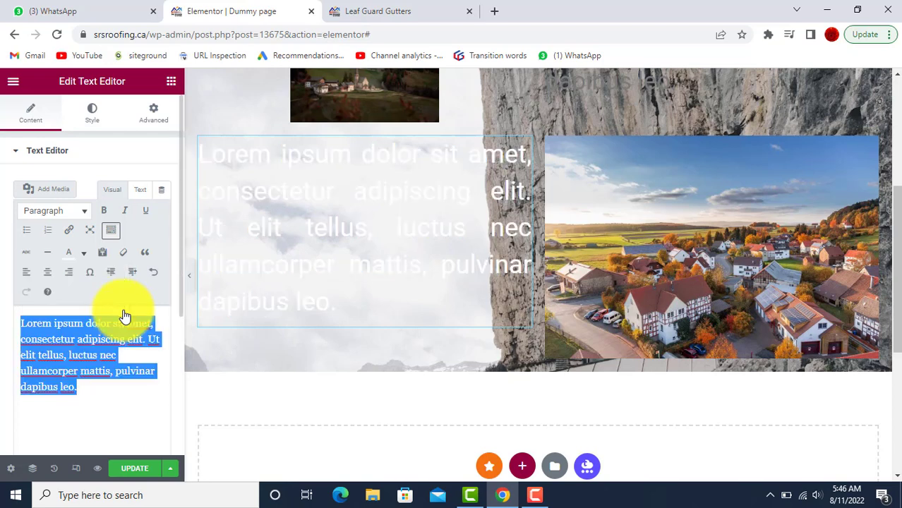
left_click(83, 255)
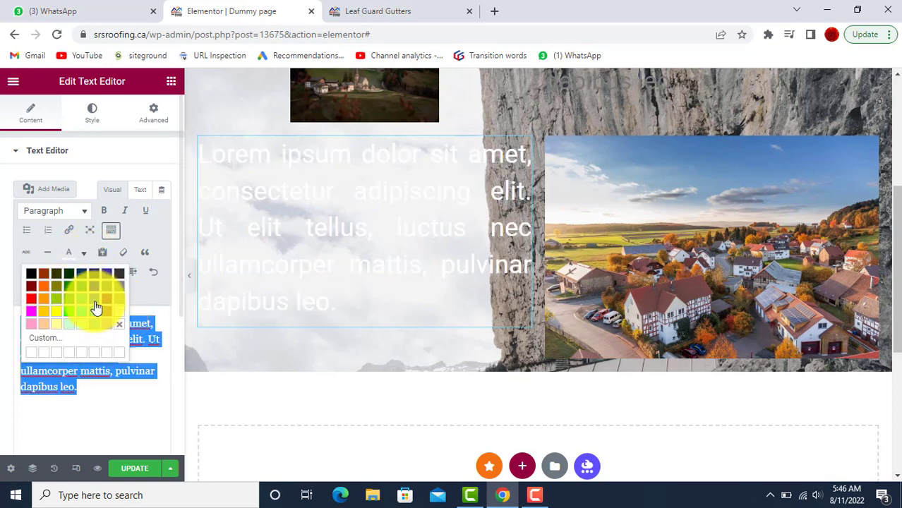
left_click(94, 293)
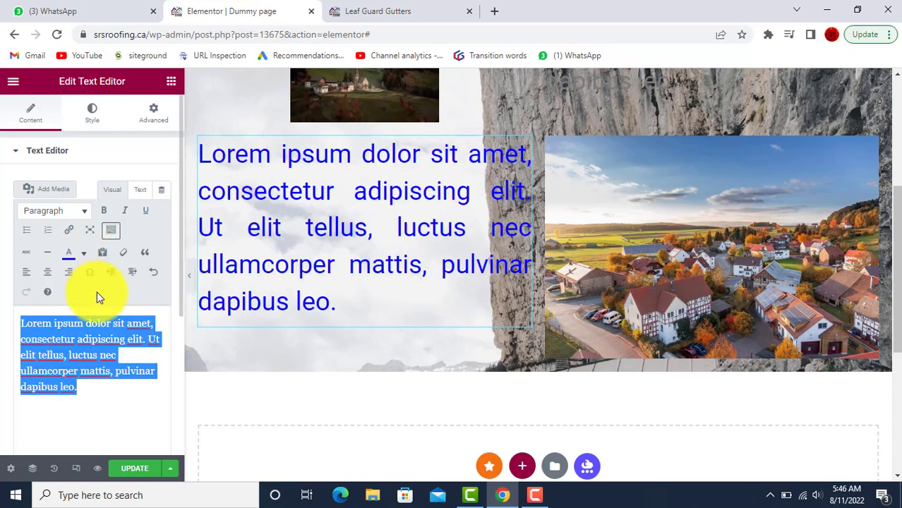
left_click(83, 253)
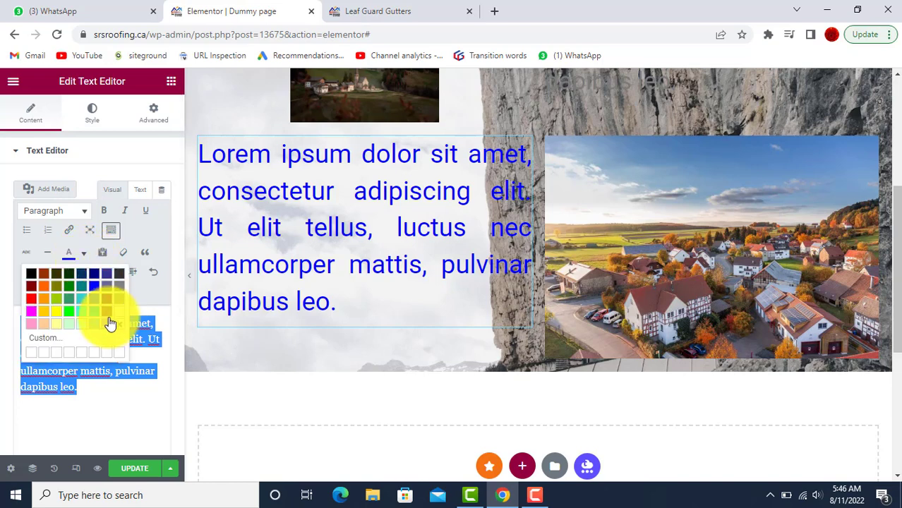
left_click(110, 321)
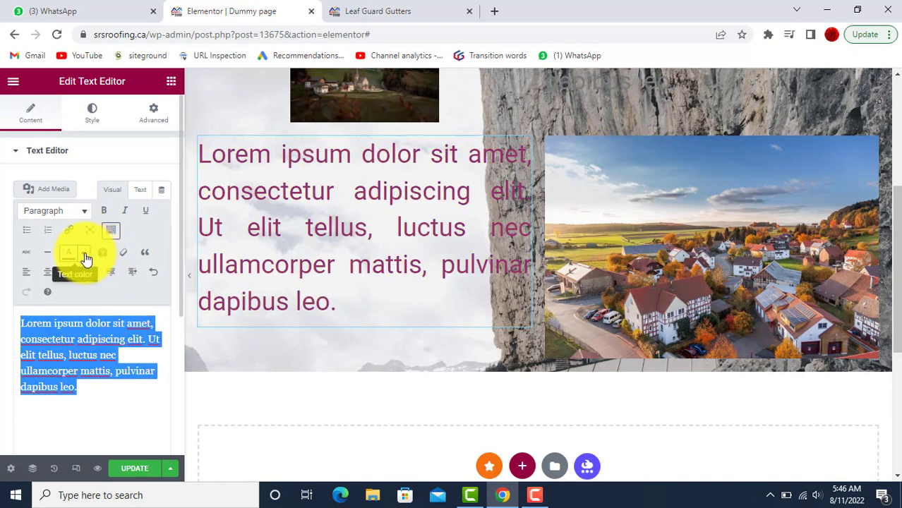
Step: Try grey and yellow on the selected text beside the village photo, and set its text color to red
left_click(84, 256)
left_click(122, 301)
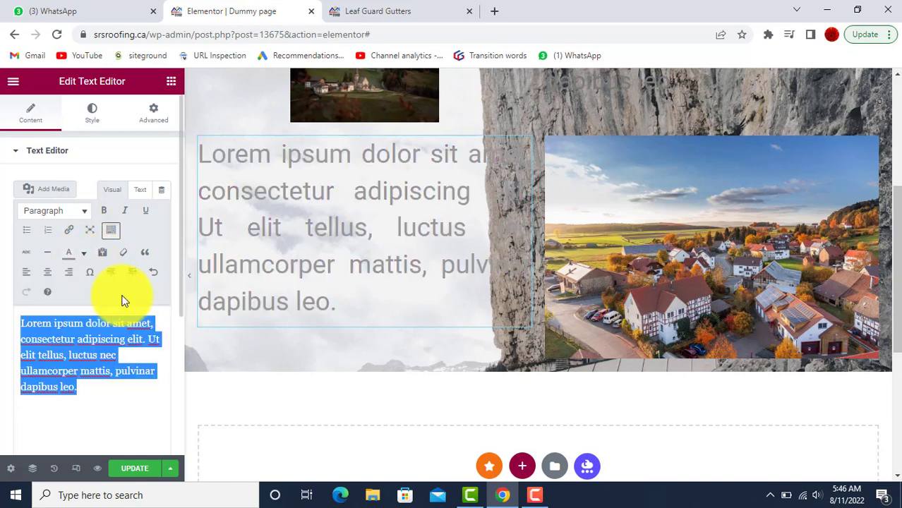
left_click(86, 257)
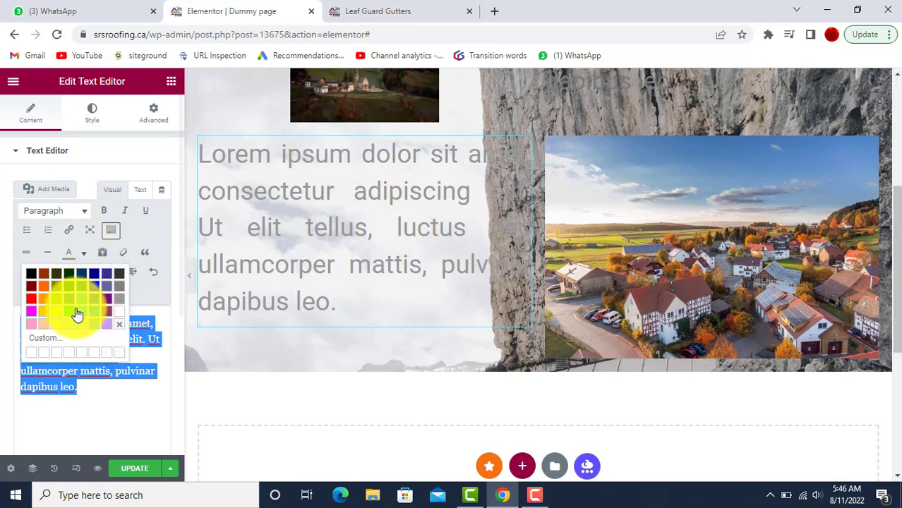
left_click(56, 314)
left_click(84, 253)
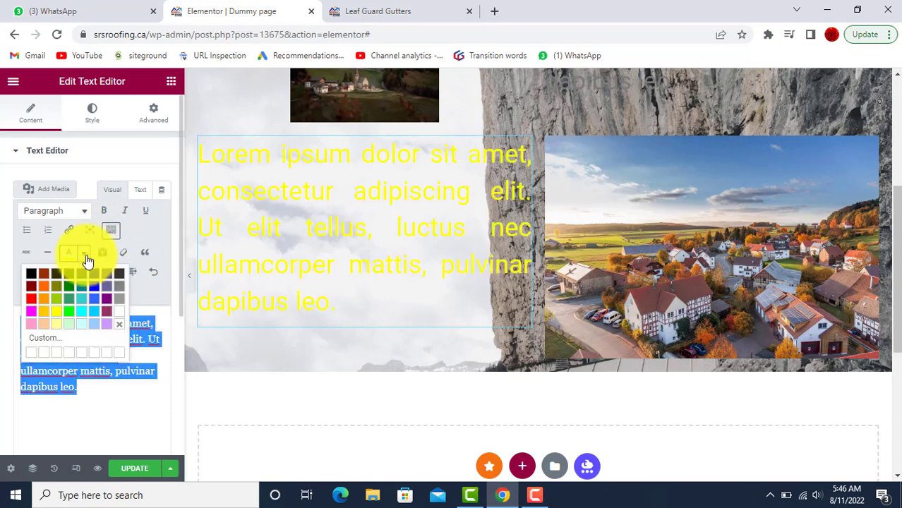
left_click(31, 305)
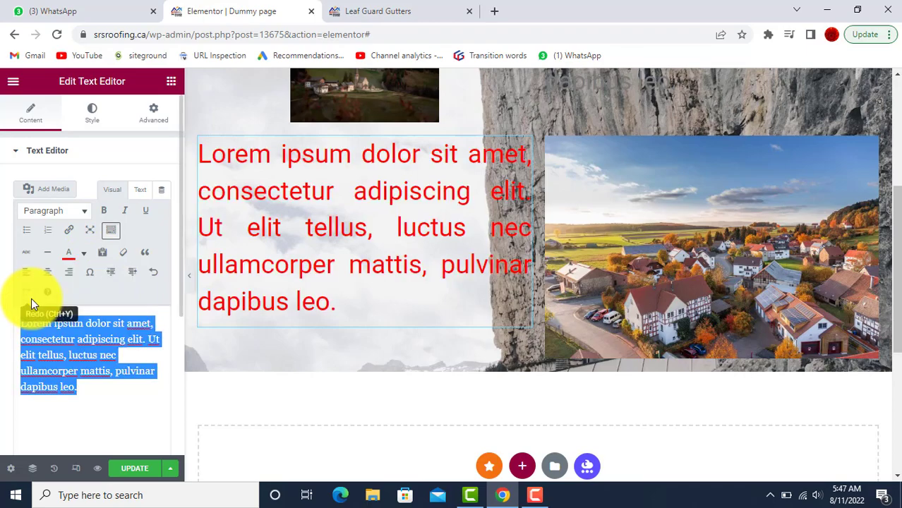
scroll(533, 278, "up", 2)
scroll(533, 278, "up", 1)
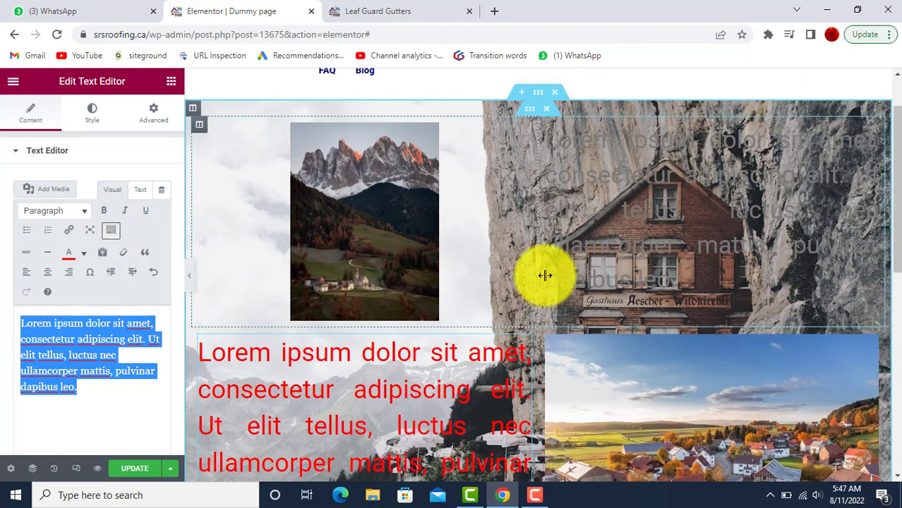
Step: Select all the text beside the mountain photo, try red as its text color, and leave the text widget
left_click(871, 139)
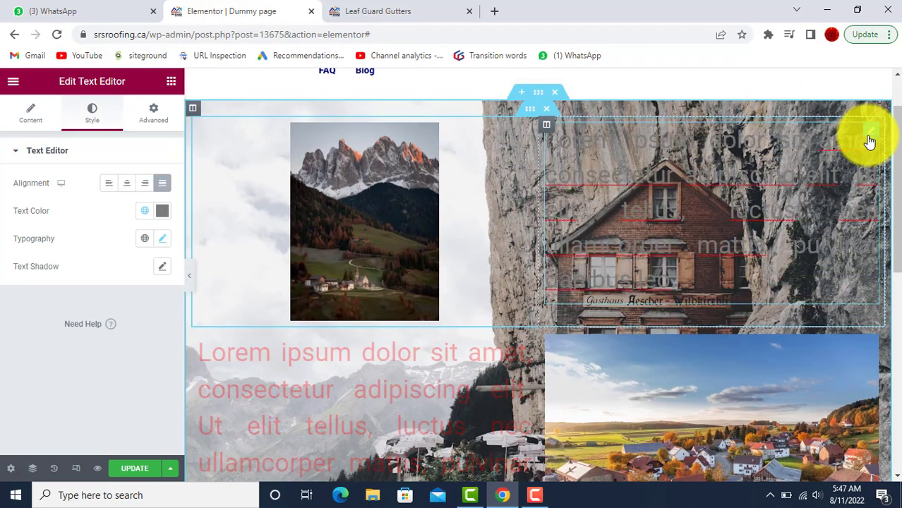
left_click(21, 121)
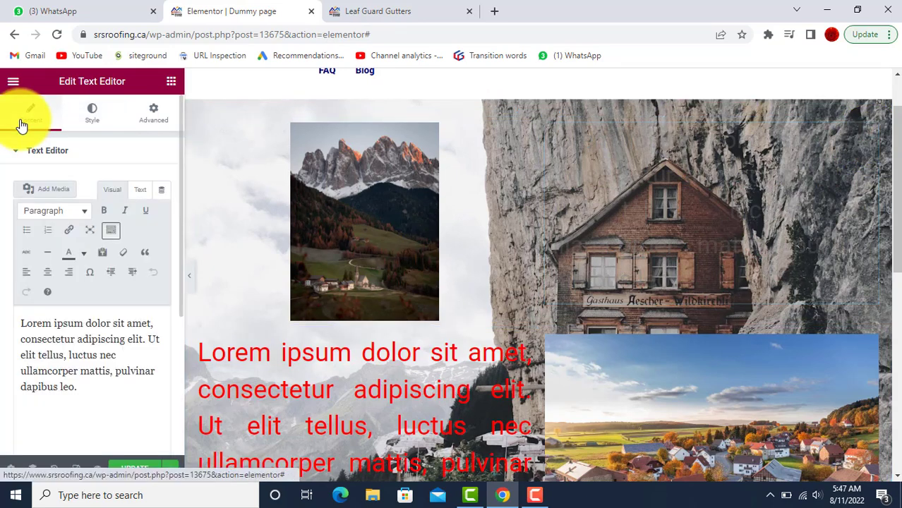
triple_click(15, 322)
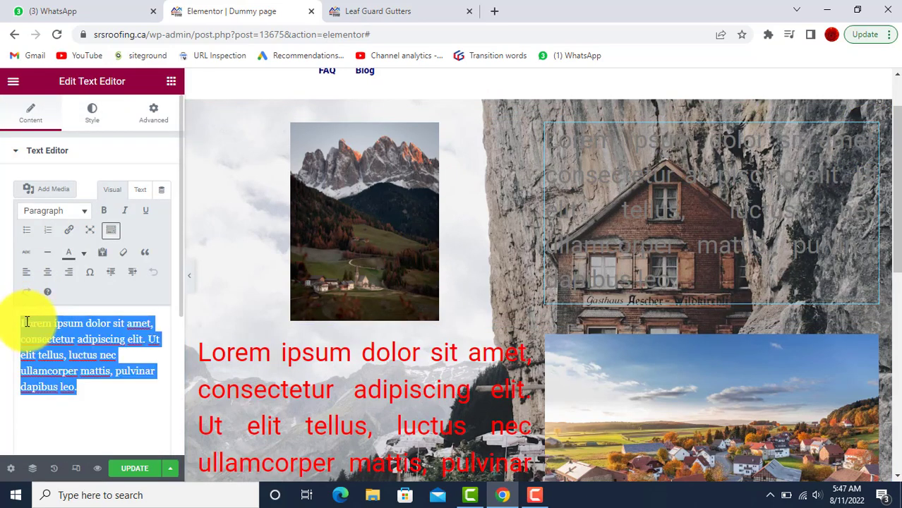
left_click(85, 259)
left_click(31, 302)
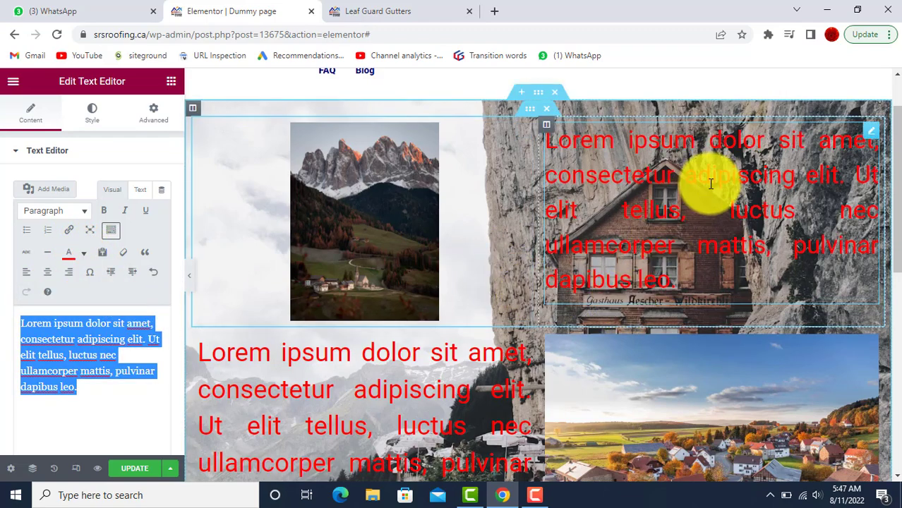
scroll(709, 183, "up", 1)
scroll(699, 176, "down", 1)
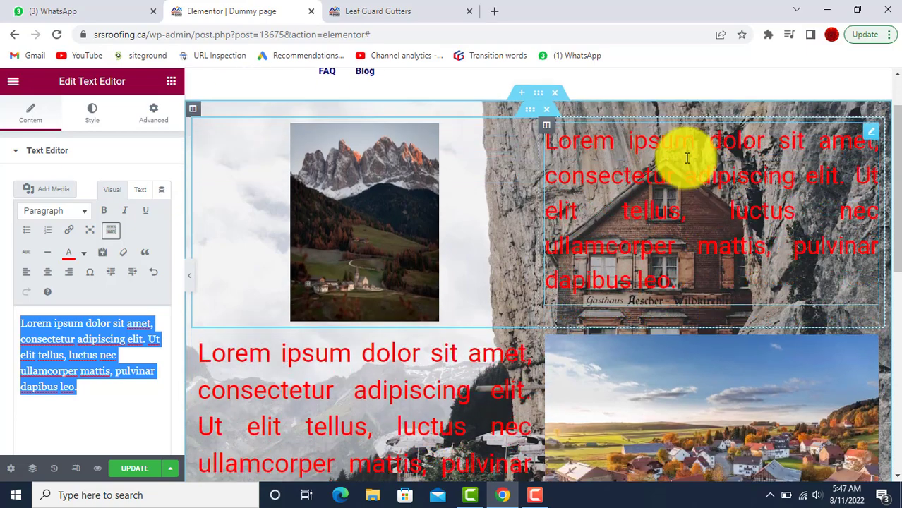
left_click(634, 86)
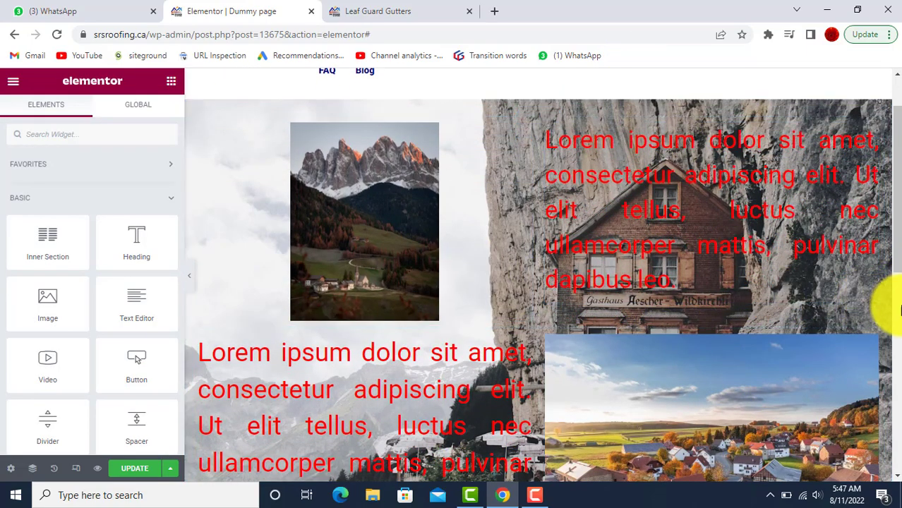
Step: Examine how the fixed overlay image and the text colors look along the whole section
scroll(893, 292, "down", 3)
scroll(890, 303, "down", 1)
scroll(891, 304, "up", 5)
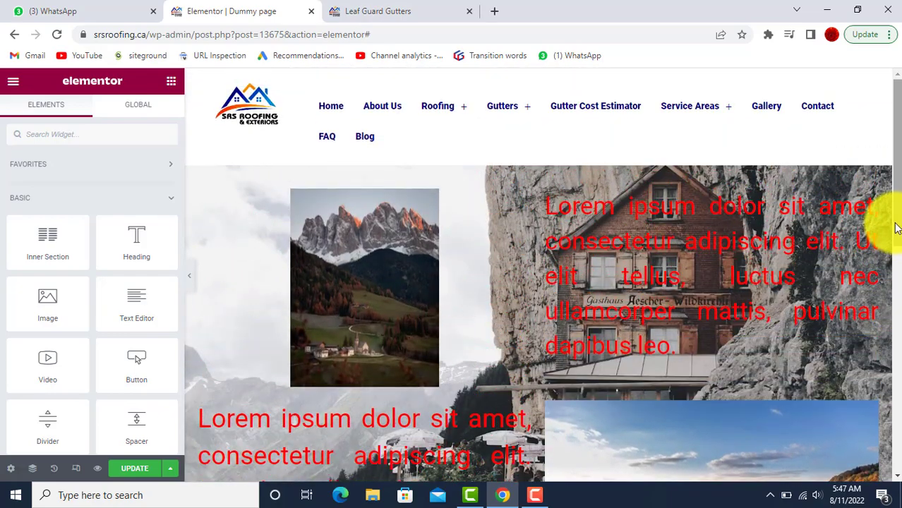
scroll(898, 275, "down", 2)
scroll(890, 289, "down", 2)
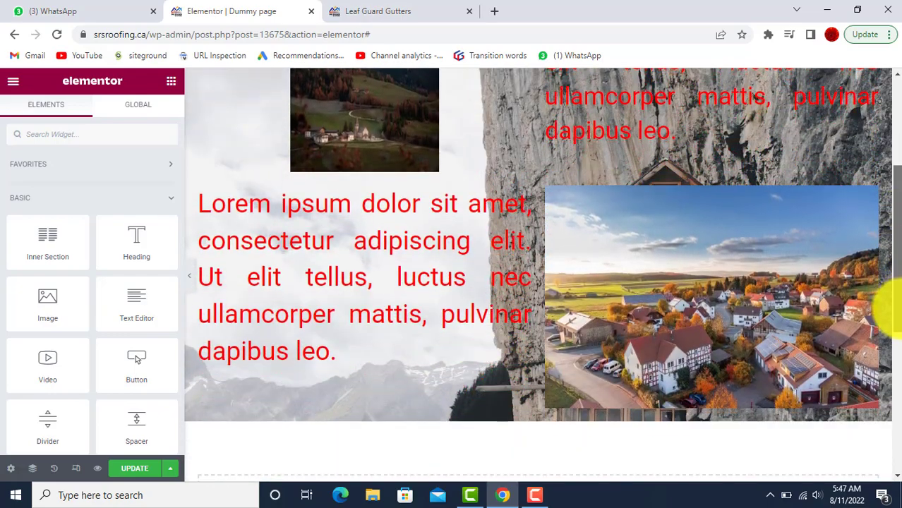
scroll(759, 310, "up", 3)
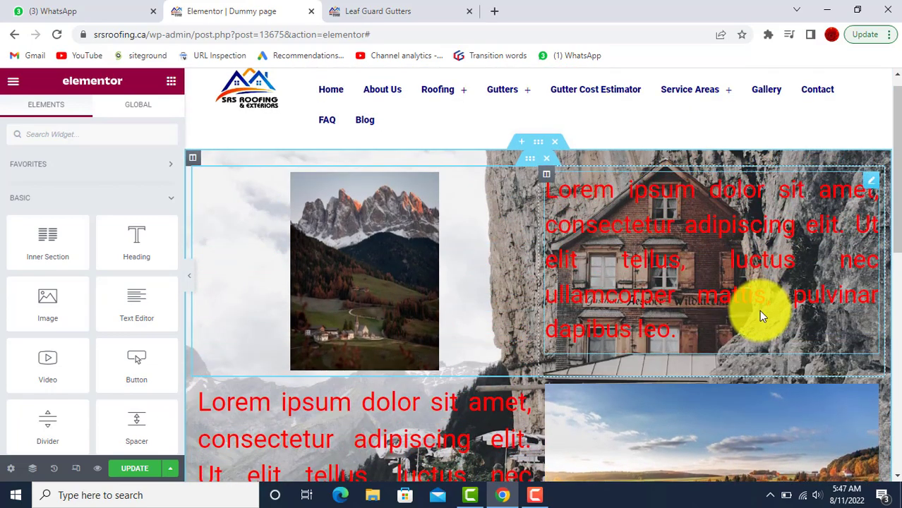
scroll(759, 314, "down", 3)
scroll(760, 317, "down", 1)
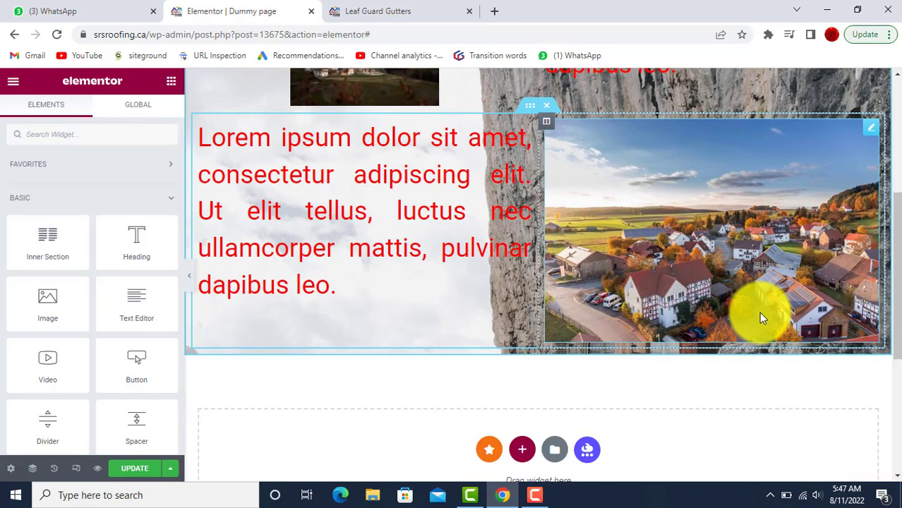
scroll(760, 318, "up", 4)
scroll(760, 317, "down", 4)
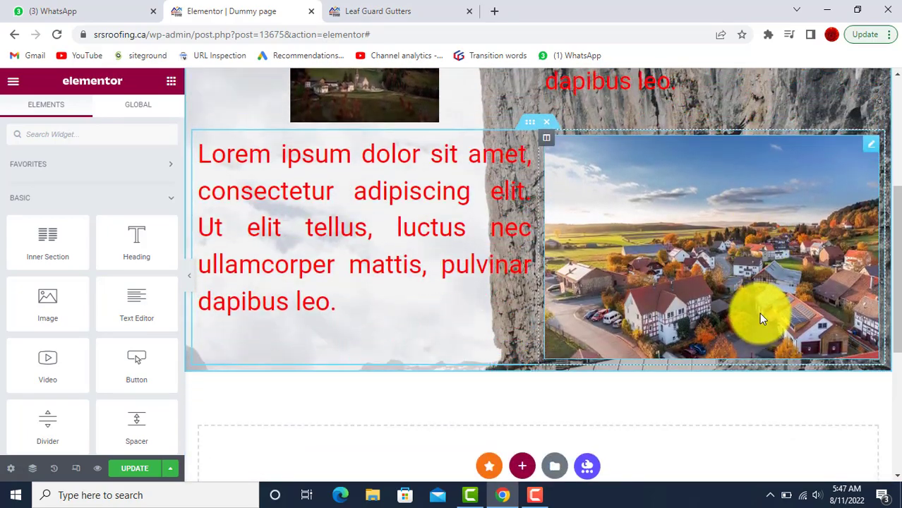
scroll(703, 257, "up", 2)
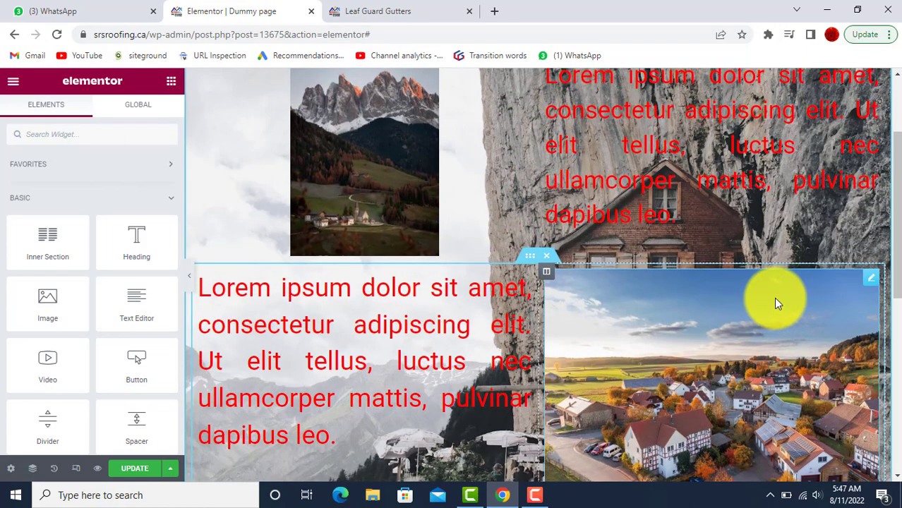
scroll(775, 298, "up", 2)
scroll(775, 298, "down", 1)
scroll(776, 298, "down", 2)
scroll(769, 297, "up", 3)
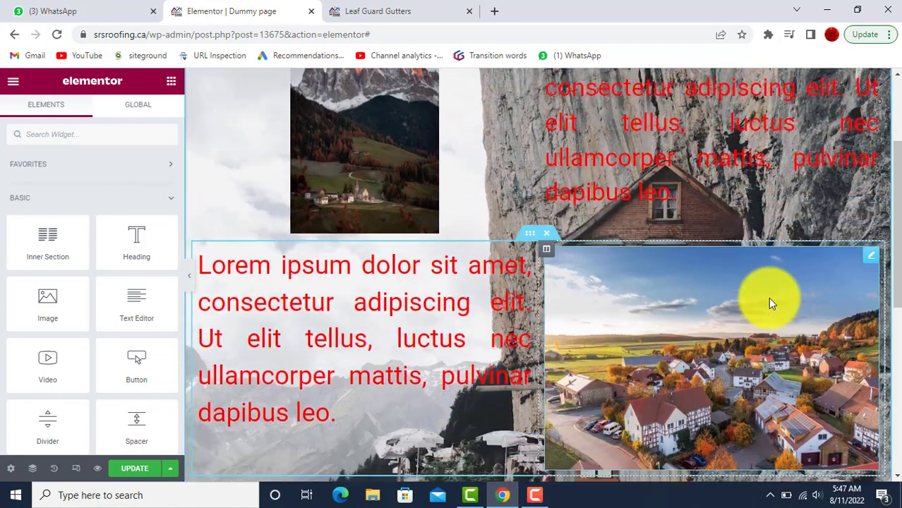
scroll(769, 297, "down", 1)
scroll(768, 297, "down", 1)
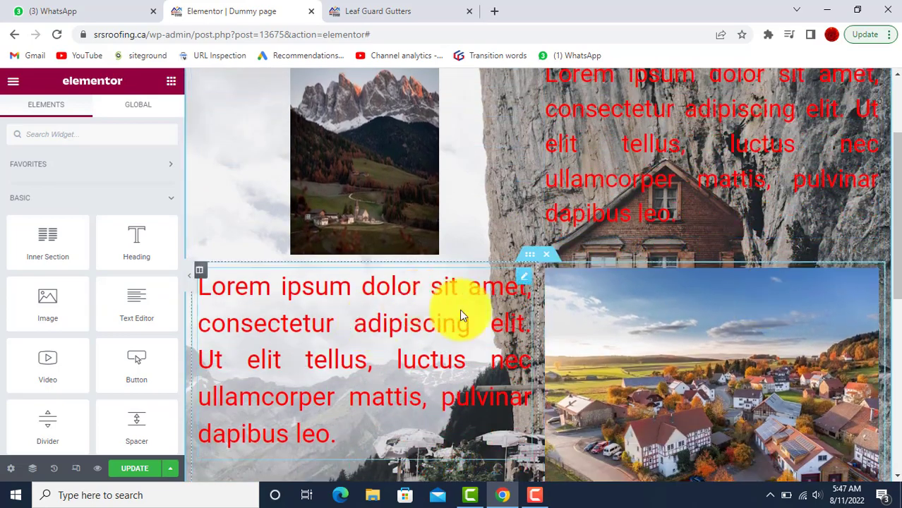
Step: Select all the text beside the village photo and set its text color to black
left_click(520, 282)
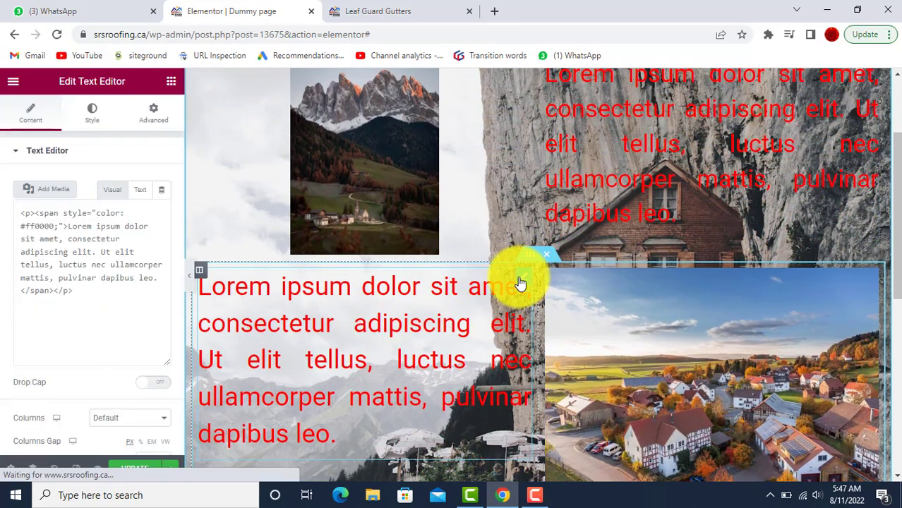
left_click(84, 256)
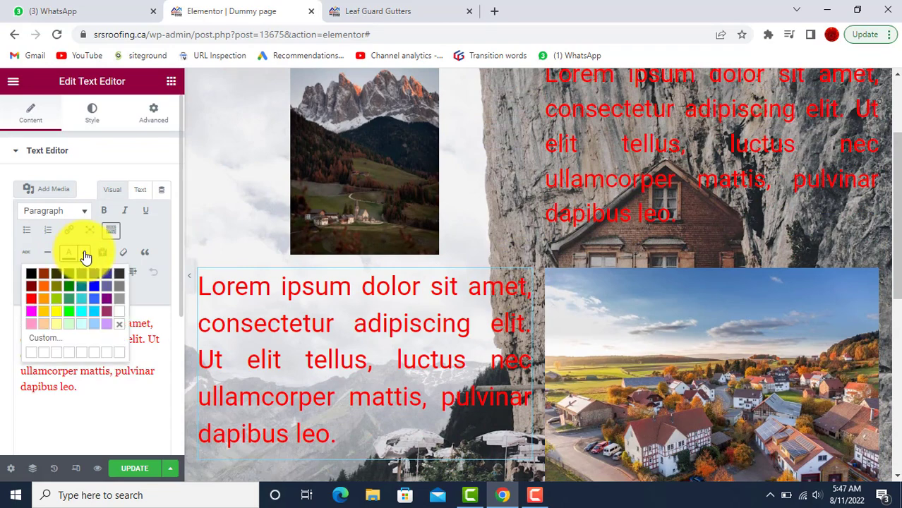
left_click(31, 275)
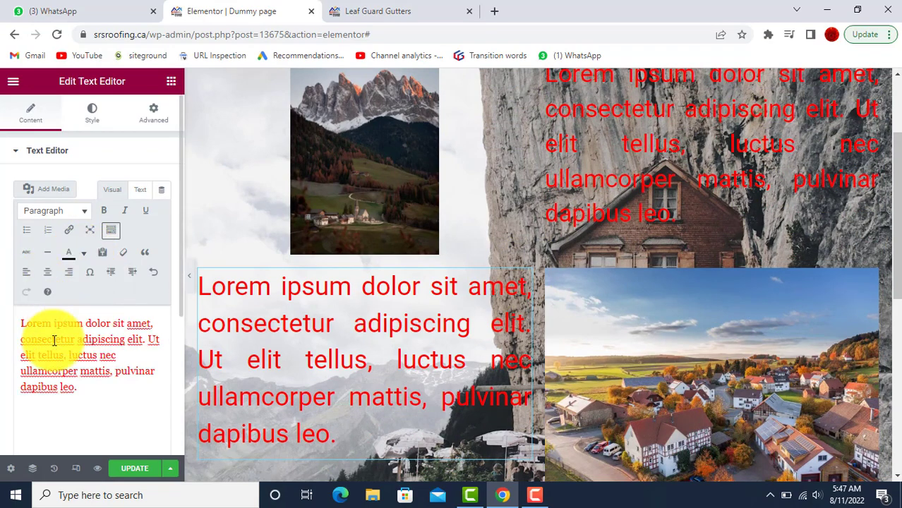
key("ctrl+a")
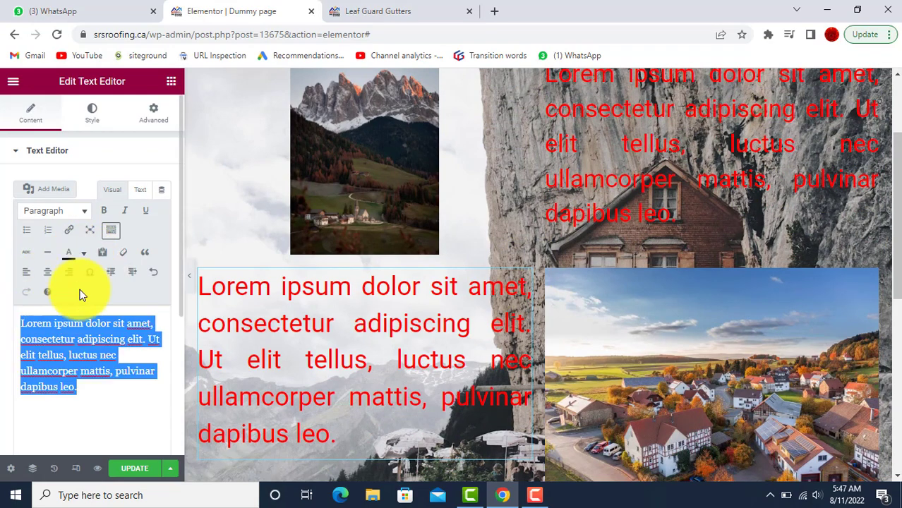
left_click(83, 255)
left_click(31, 278)
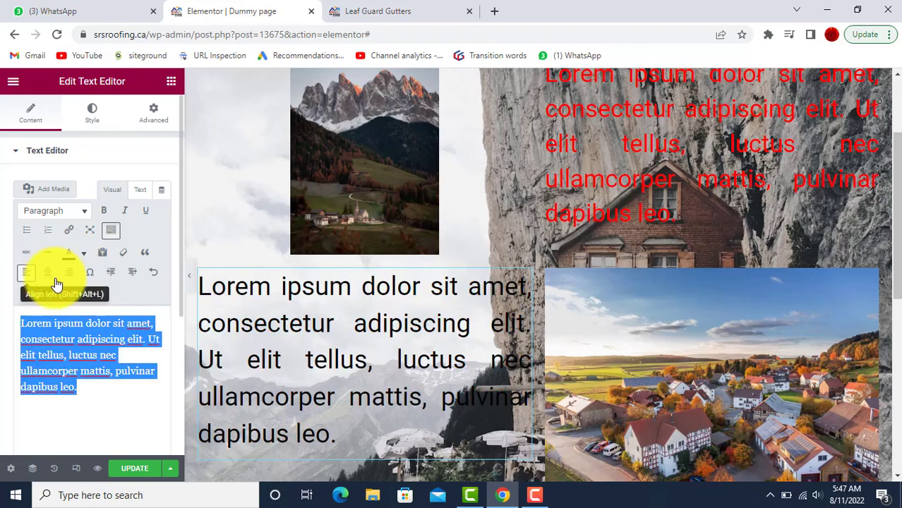
scroll(519, 290, "down", 4)
scroll(519, 295, "up", 5)
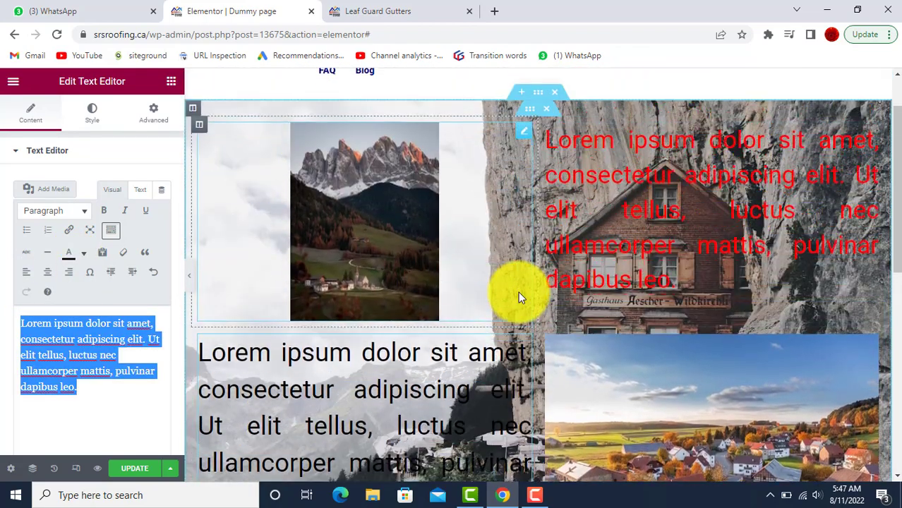
Step: Select all the text beside the mountain photo, try black on it, and set its text color to white
scroll(518, 291, "up", 1)
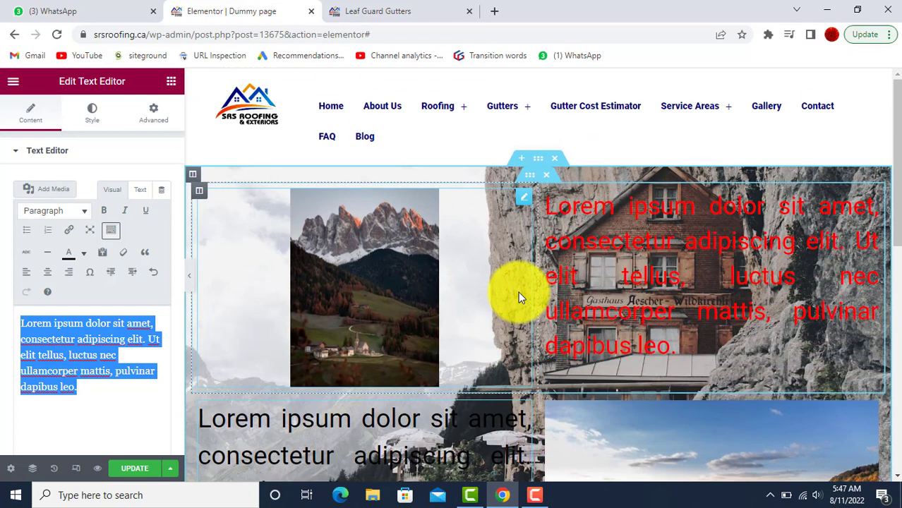
left_click(874, 202)
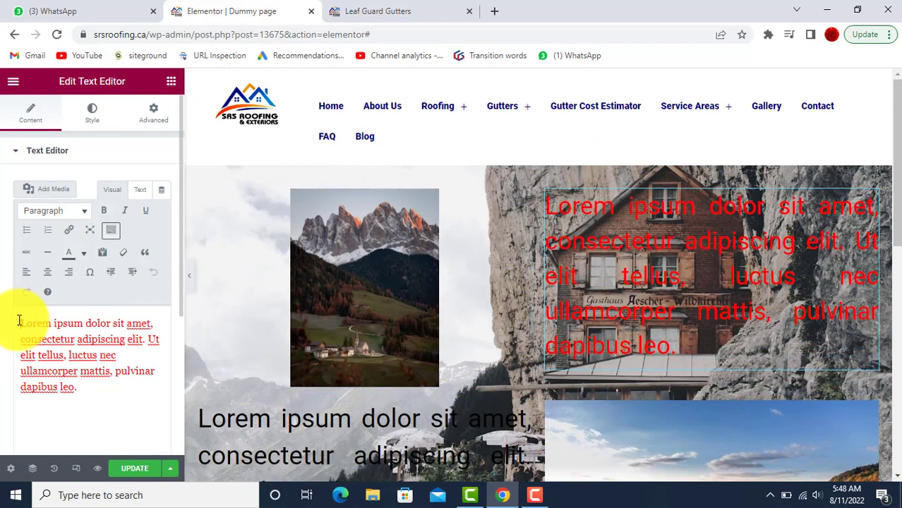
key("ctrl+a")
left_click(84, 259)
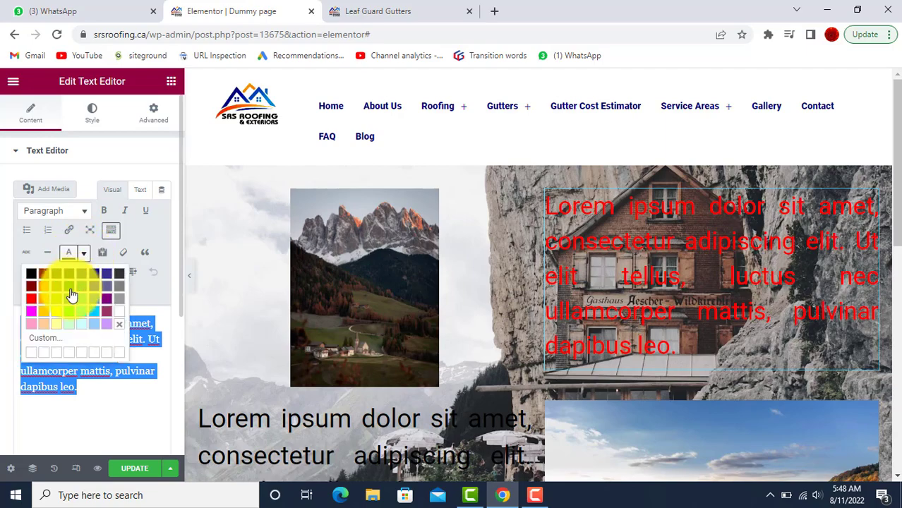
left_click(32, 277)
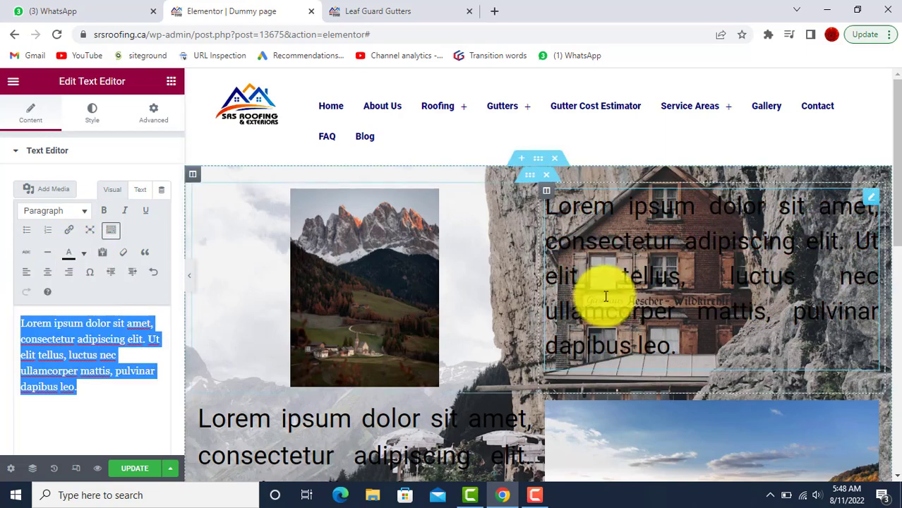
scroll(664, 298, "down", 3)
scroll(669, 302, "up", 3)
scroll(669, 302, "down", 2)
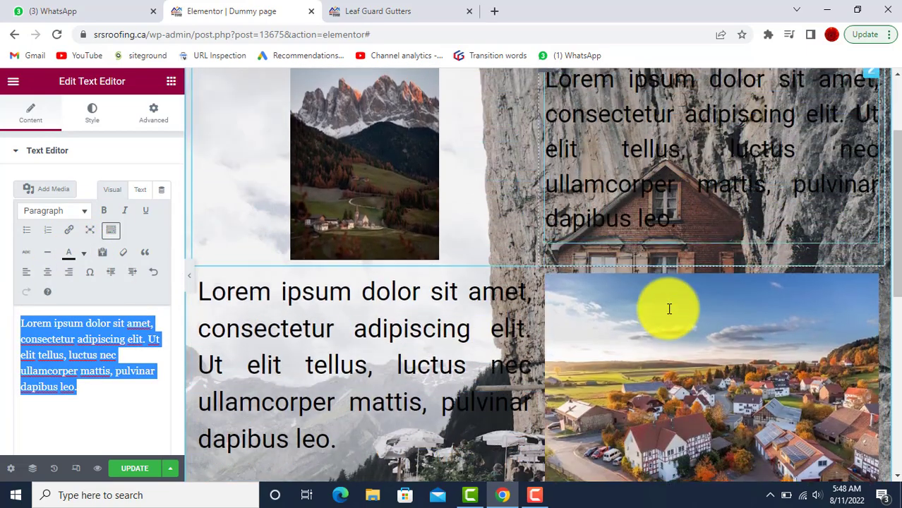
scroll(669, 302, "up", 2)
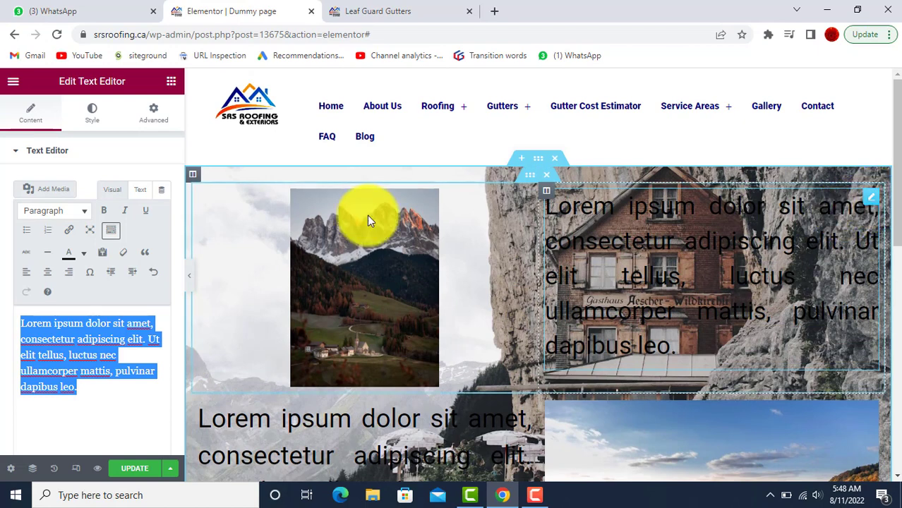
left_click(83, 253)
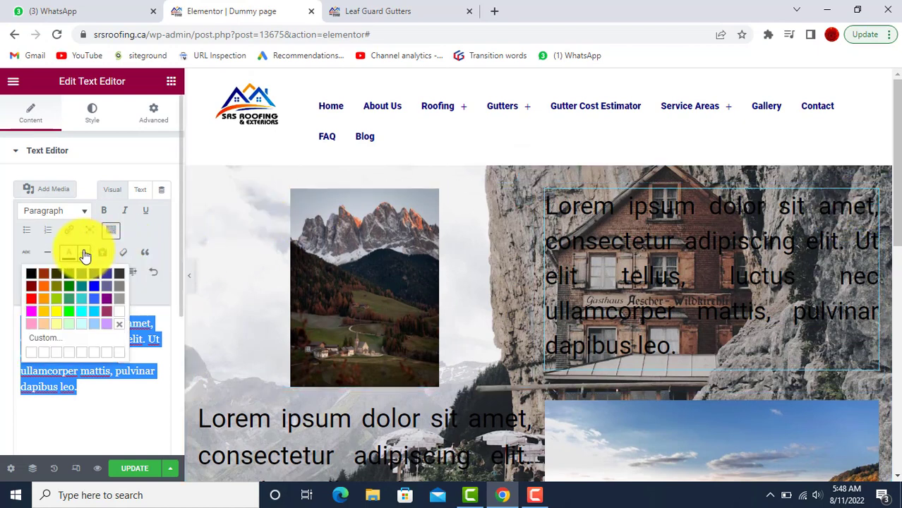
left_click(119, 317)
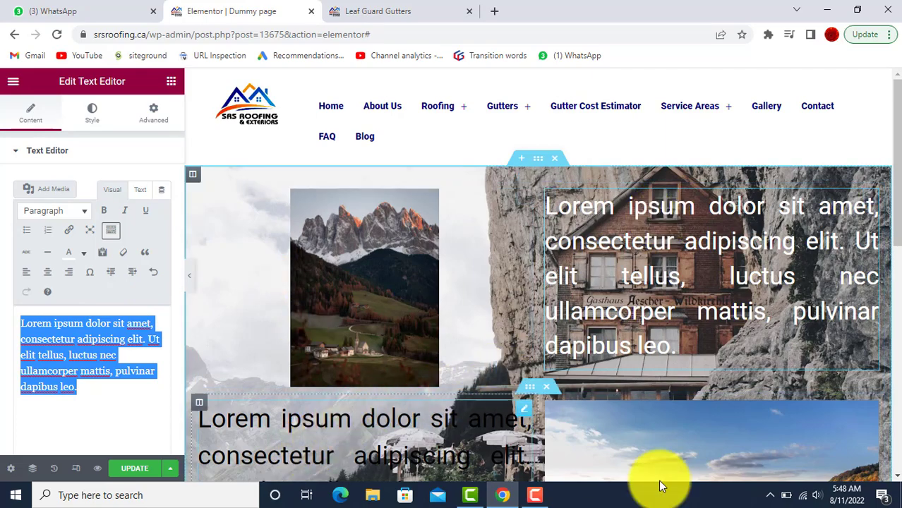
Step: Check the readability of the white and black texts over the fixed overlay image along the section
scroll(573, 447, "down", 3)
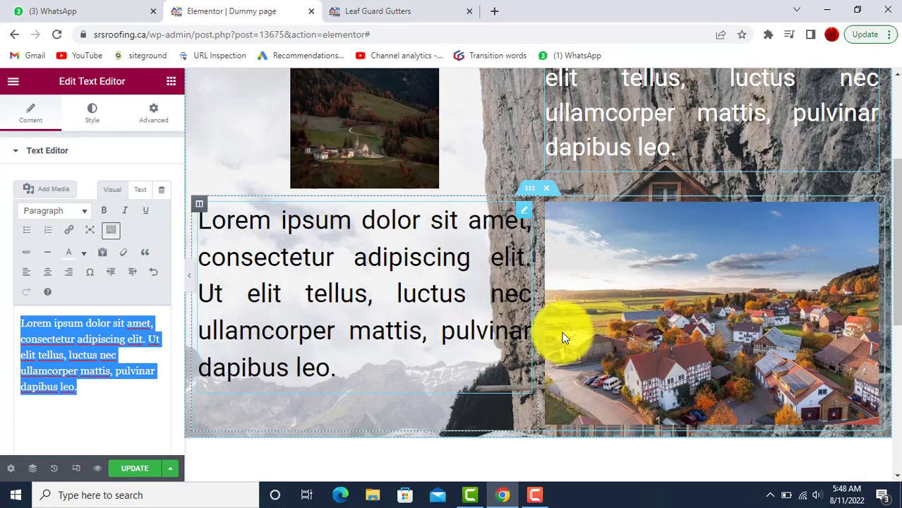
scroll(462, 253, "up", 3)
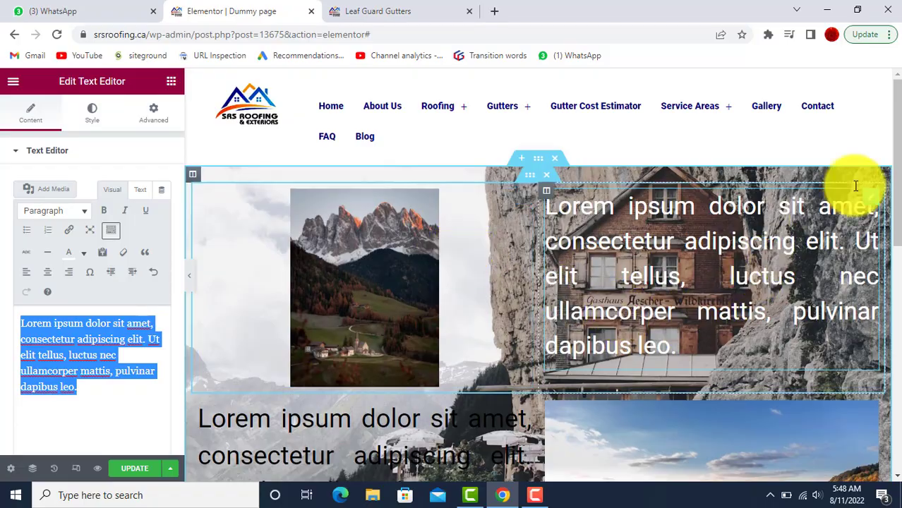
left_click_drag(898, 152, 900, 262)
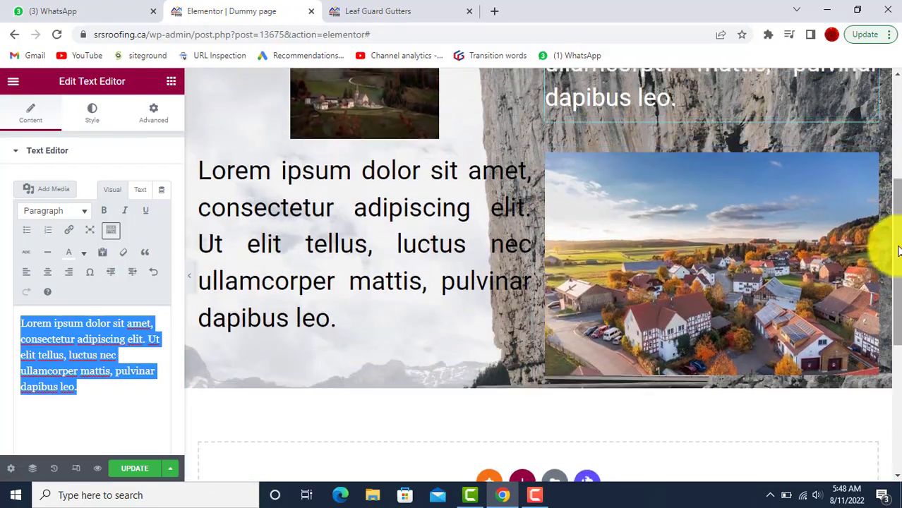
scroll(759, 203, "up", 3)
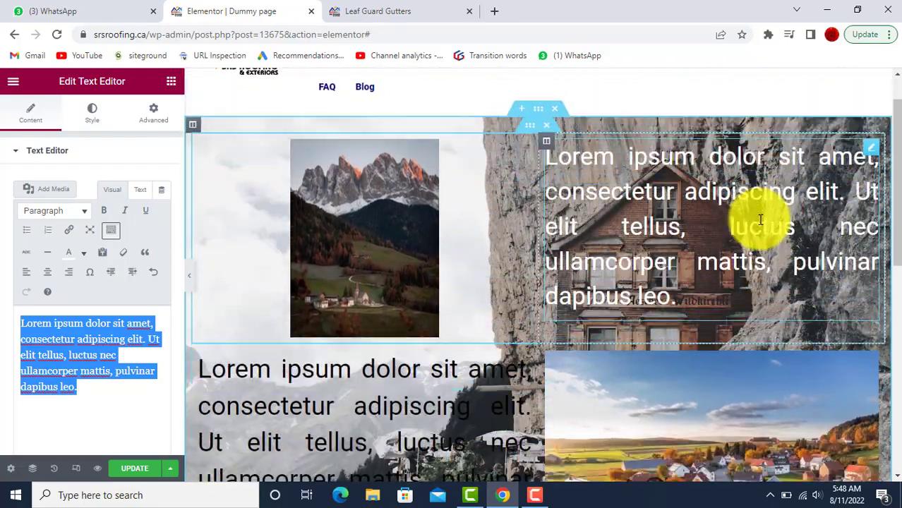
scroll(757, 220, "down", 4)
scroll(757, 220, "up", 4)
scroll(757, 220, "up", 1)
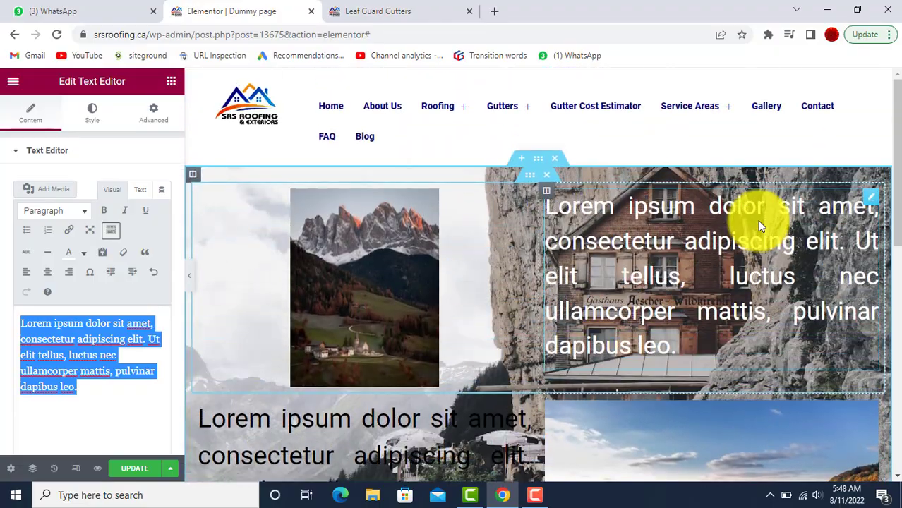